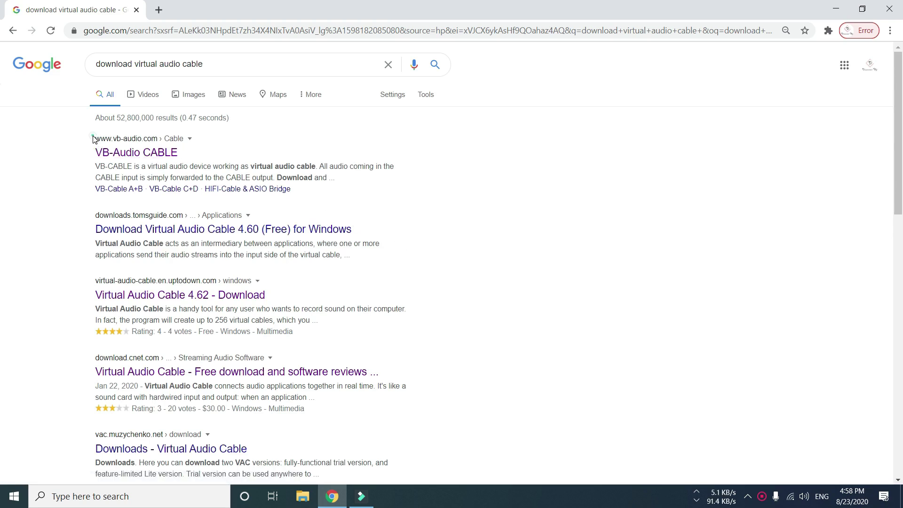
Step: Open the Uptodown search result for Virtual Audio Cable 4.62 in a new tab and switch to it
{"action": "left_click_drag", "start_coordinate": [93, 139], "coordinate": [59, 158]}
{"action": "left_click", "coordinate": [58, 147]}
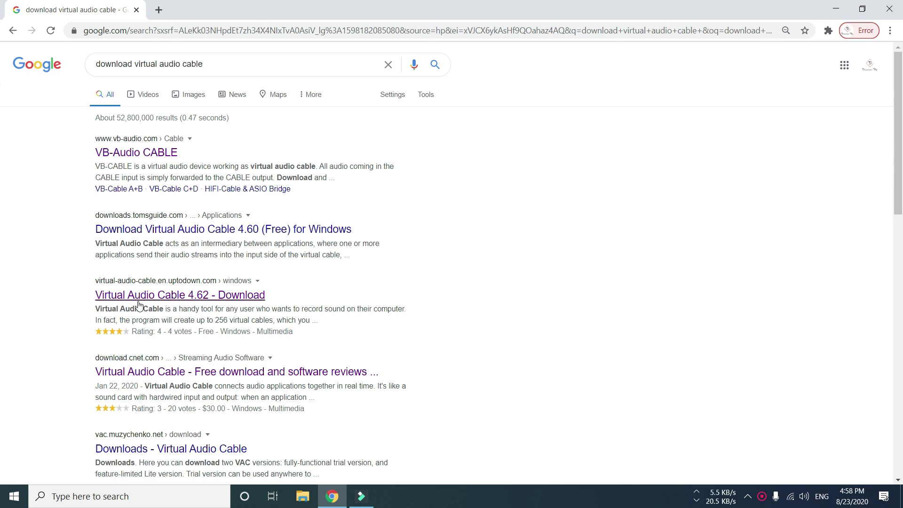
{"action": "right_click", "coordinate": [183, 301]}
{"action": "left_click", "coordinate": [184, 303]}
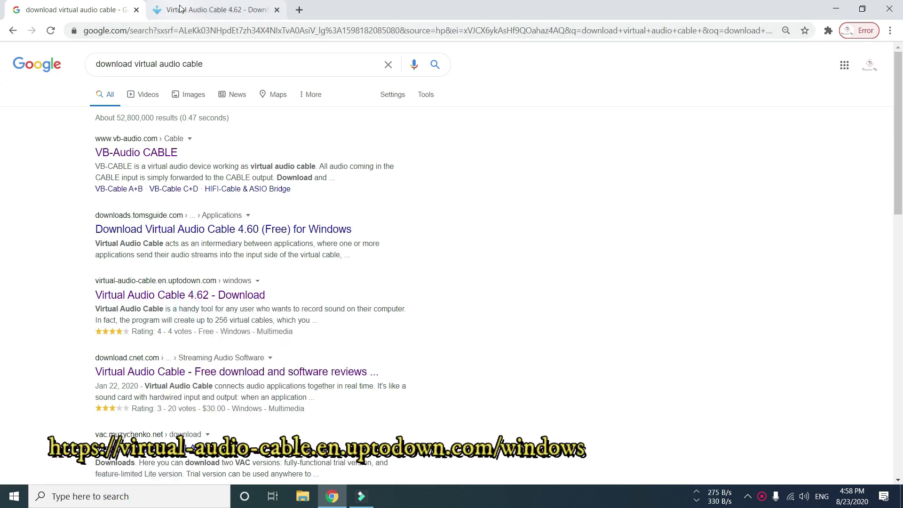
{"action": "left_click", "coordinate": [180, 8]}
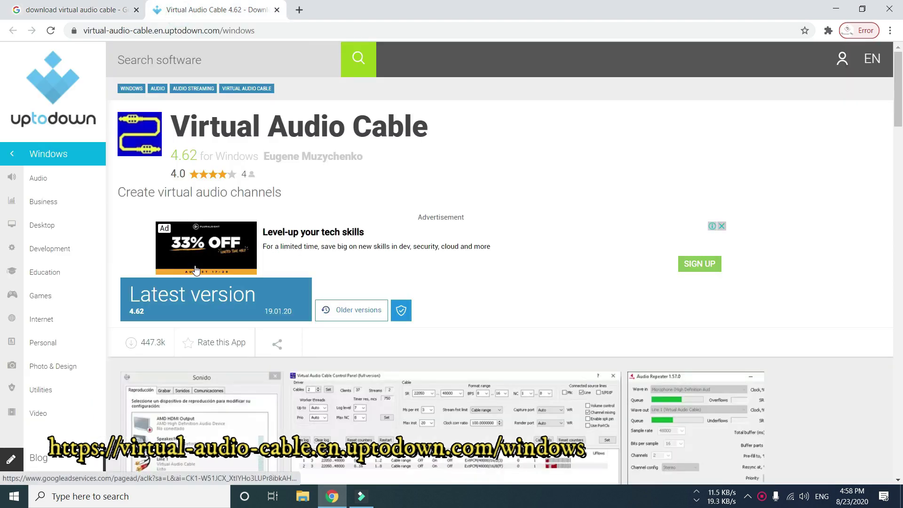
Step: Download the latest Virtual Audio Cable trial version and save the installer to the Desktop as virtual-audio-cable-4-62
{"action": "scroll", "coordinate": [197, 269], "scroll_direction": "down", "scroll_amount": 3}
{"action": "left_click", "coordinate": [221, 192]}
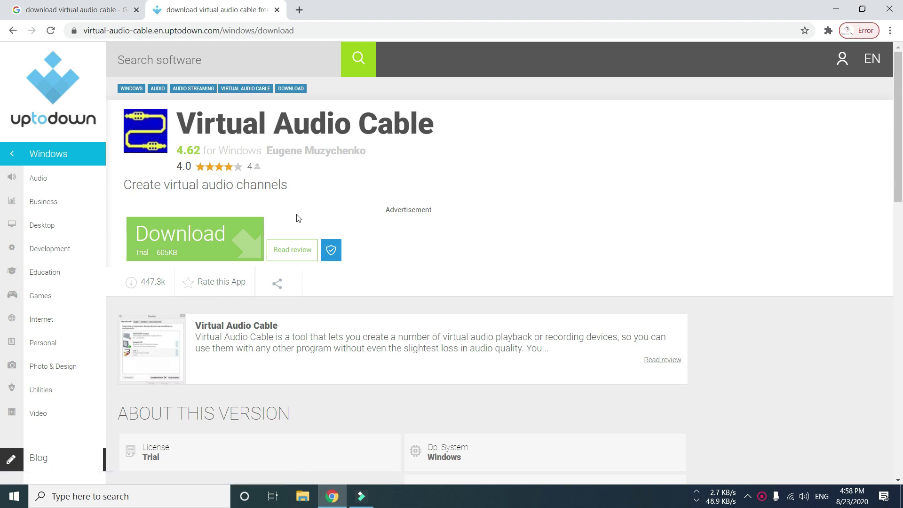
{"action": "scroll", "coordinate": [229, 248], "scroll_direction": "down", "scroll_amount": 3}
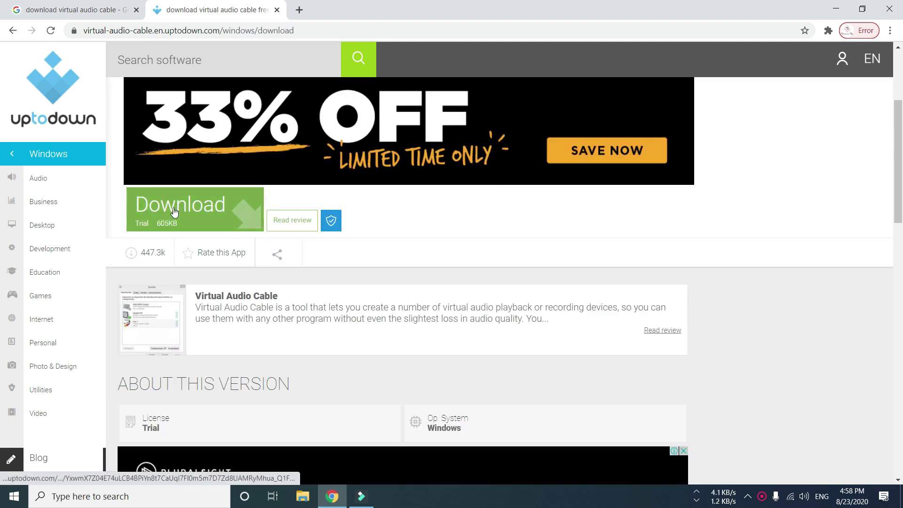
{"action": "left_click", "coordinate": [188, 215]}
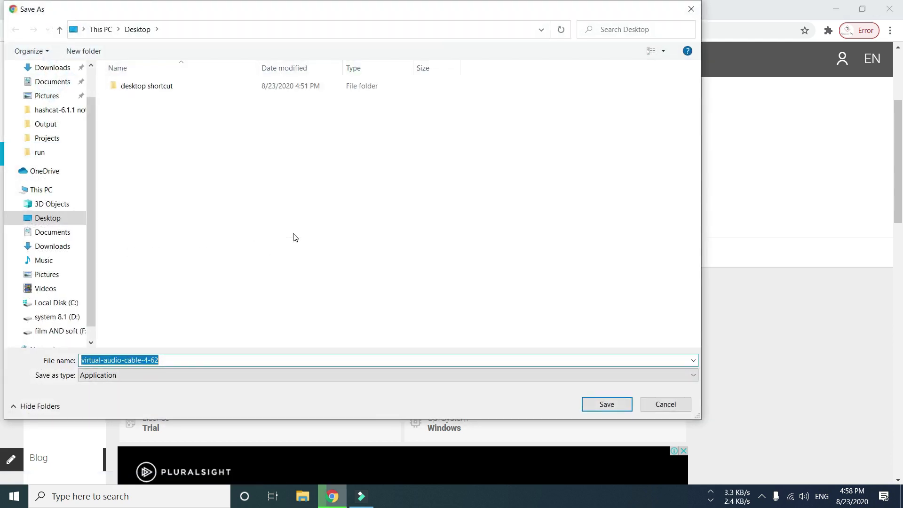
{"action": "left_click", "coordinate": [607, 404]}
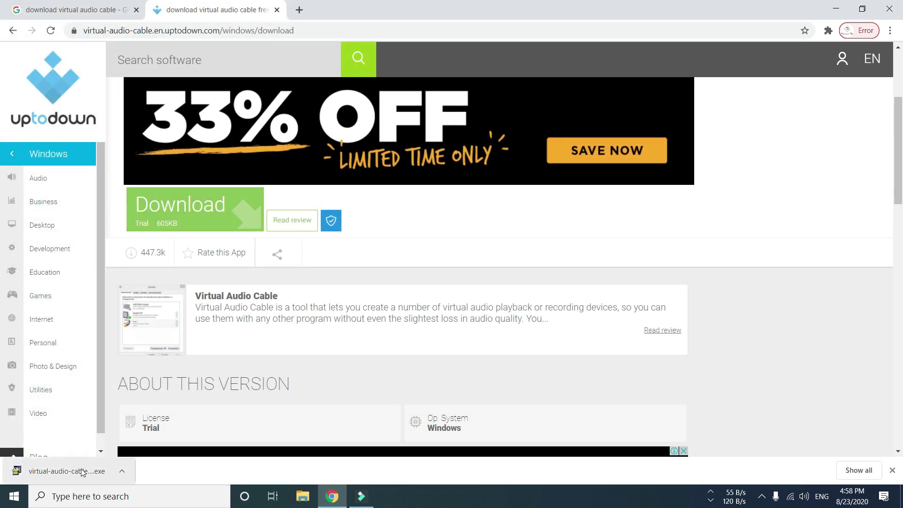
Step: Run the downloaded Virtual Audio Cable installer and minimize the browser window
{"action": "left_click", "coordinate": [123, 474]}
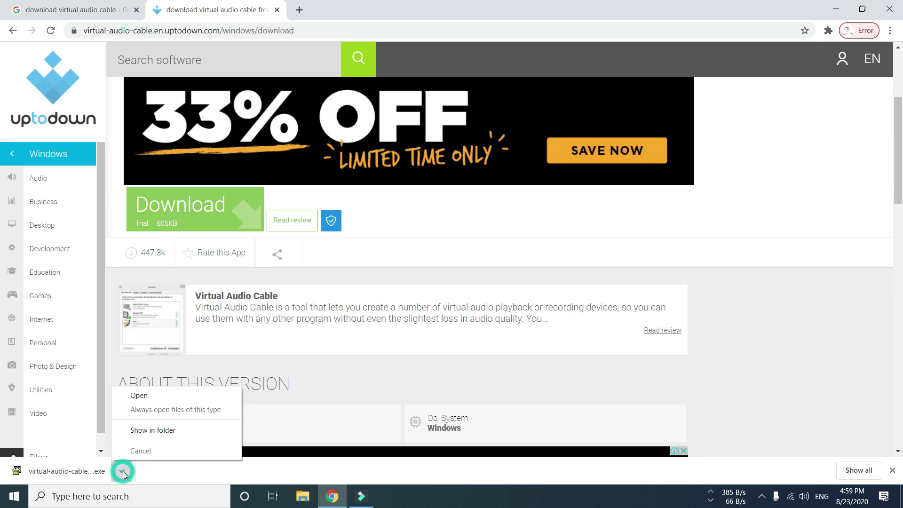
{"action": "left_click", "coordinate": [138, 398]}
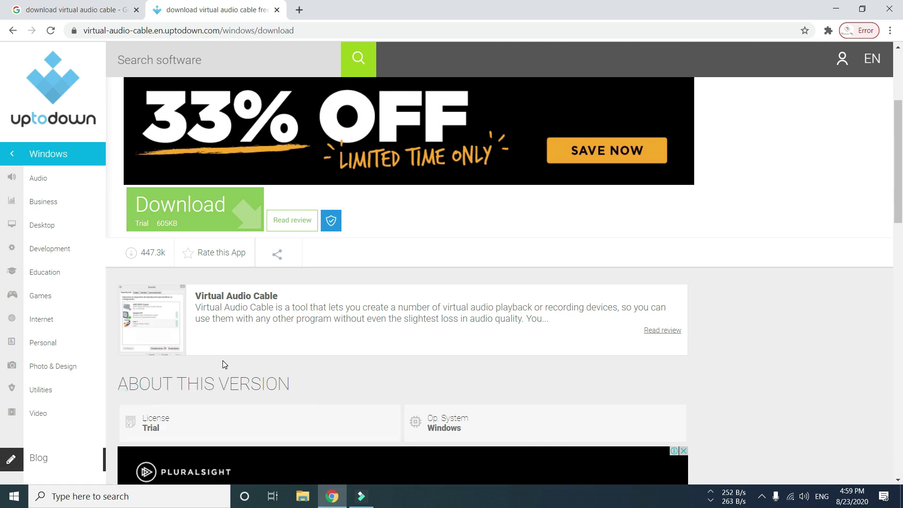
{"action": "left_click", "coordinate": [840, 7]}
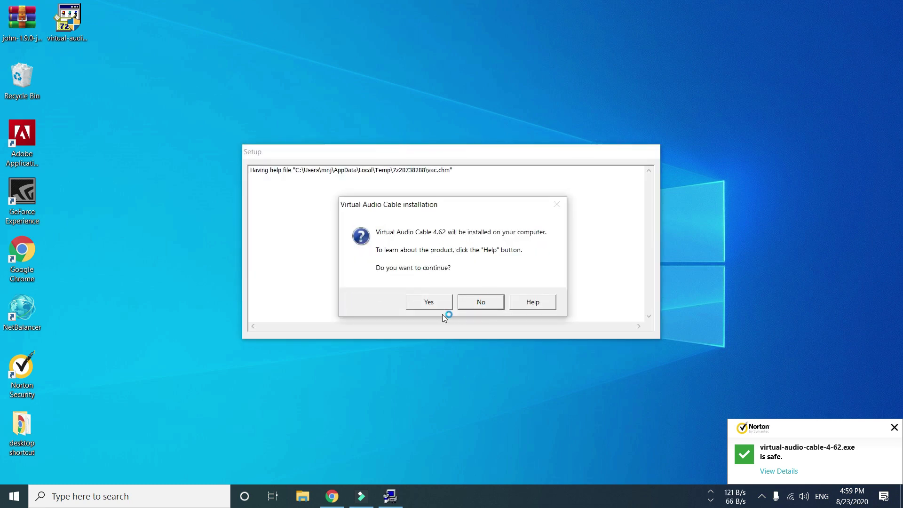
Step: Agree to the installation, accept the license agreement and install Virtual Audio Cable into the default folder
{"action": "left_click", "coordinate": [429, 304]}
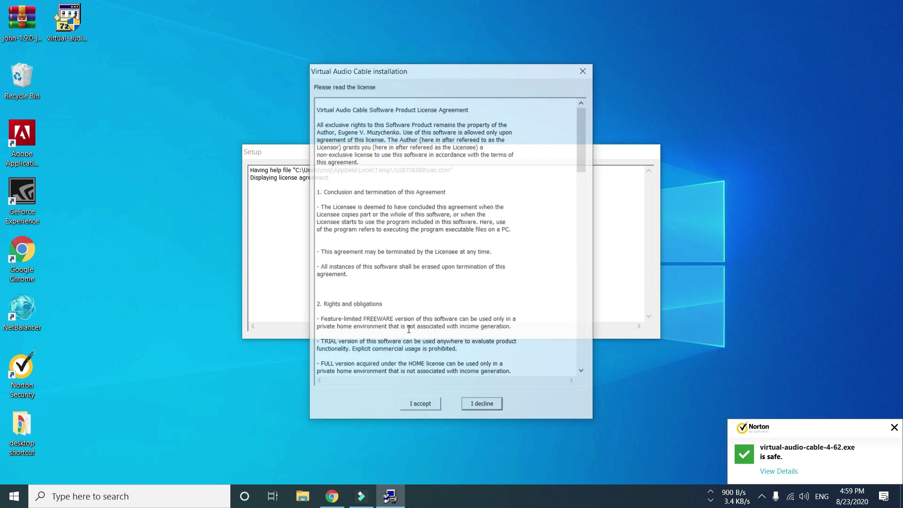
{"action": "left_click", "coordinate": [428, 407]}
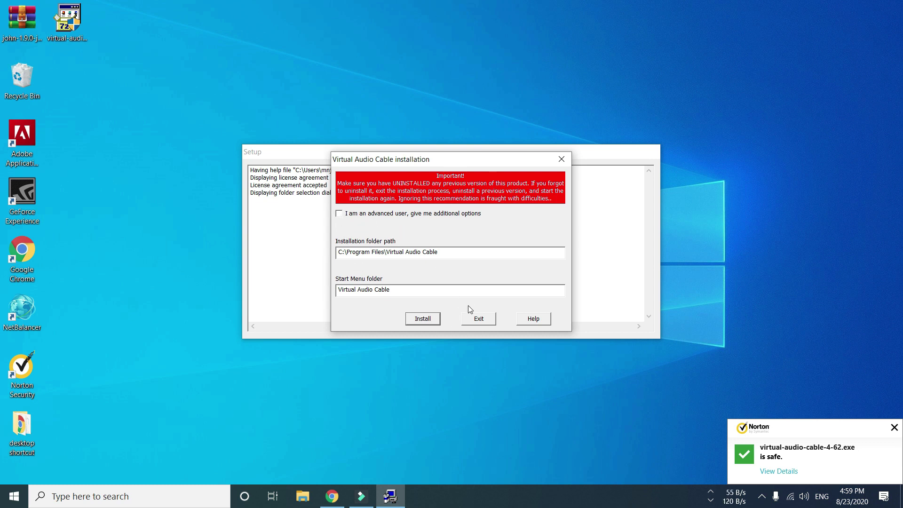
{"action": "left_click", "coordinate": [423, 320]}
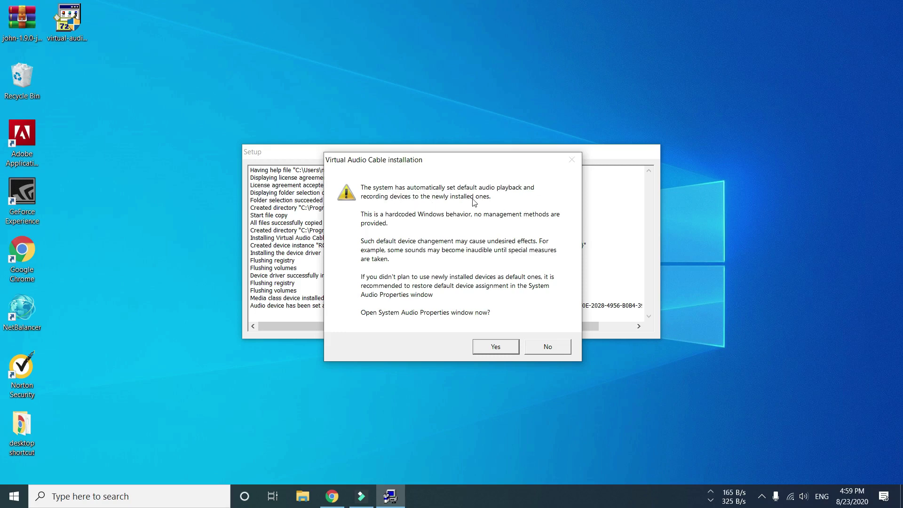
Step: Open the system audio properties from the installer and finish the Virtual Audio Cable installation
{"action": "left_click", "coordinate": [496, 347]}
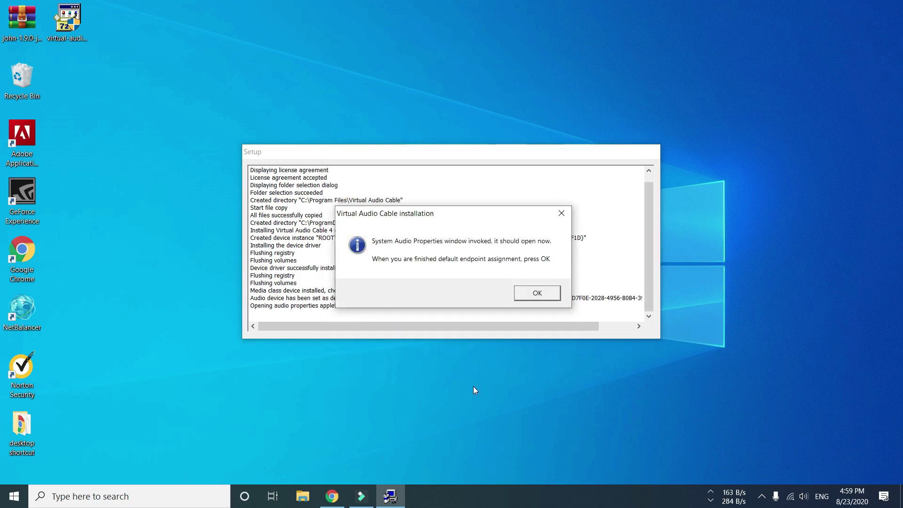
{"action": "left_click", "coordinate": [517, 293]}
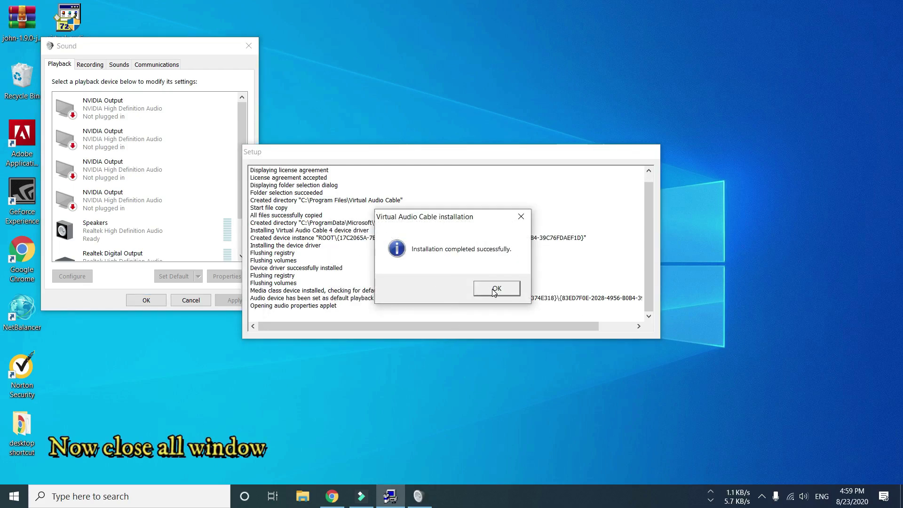
{"action": "left_click", "coordinate": [496, 289]}
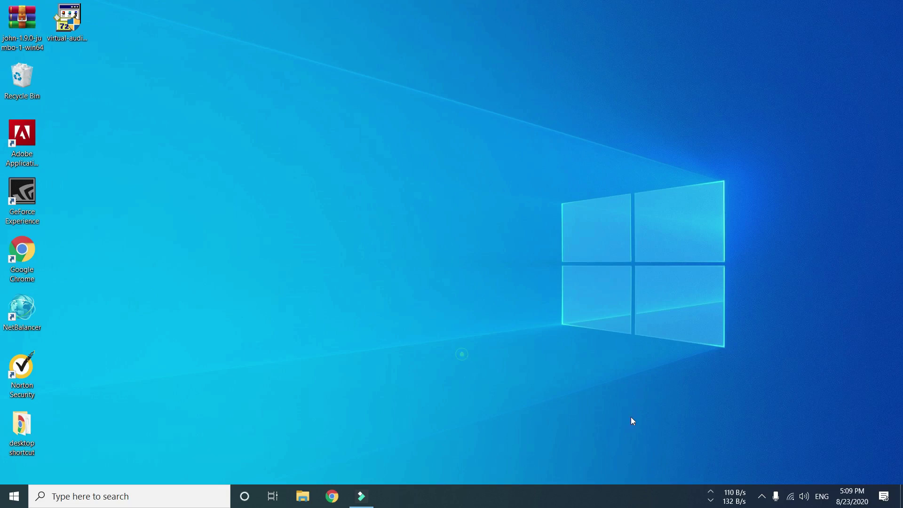
Step: Open the Windows Sound settings and make the Virtual Audio Cable device Line 1 the default recording device
{"action": "right_click", "coordinate": [804, 501]}
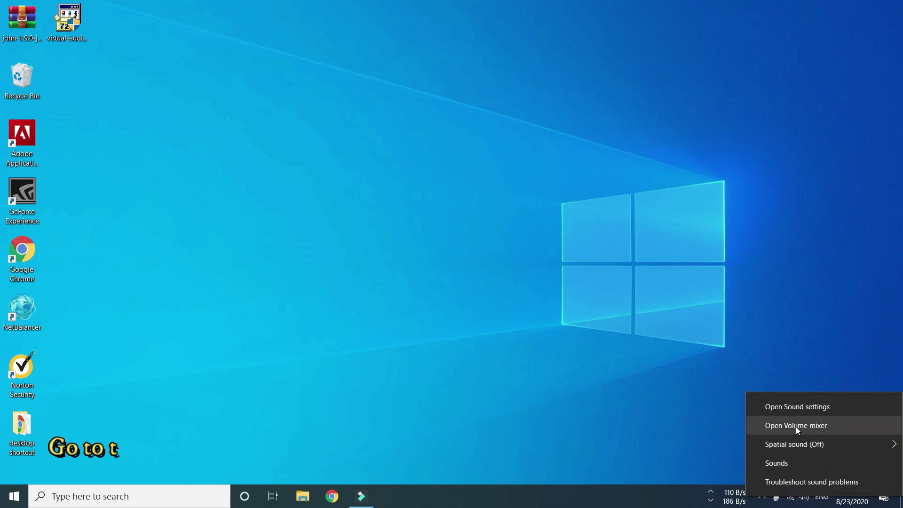
{"action": "left_click", "coordinate": [793, 457]}
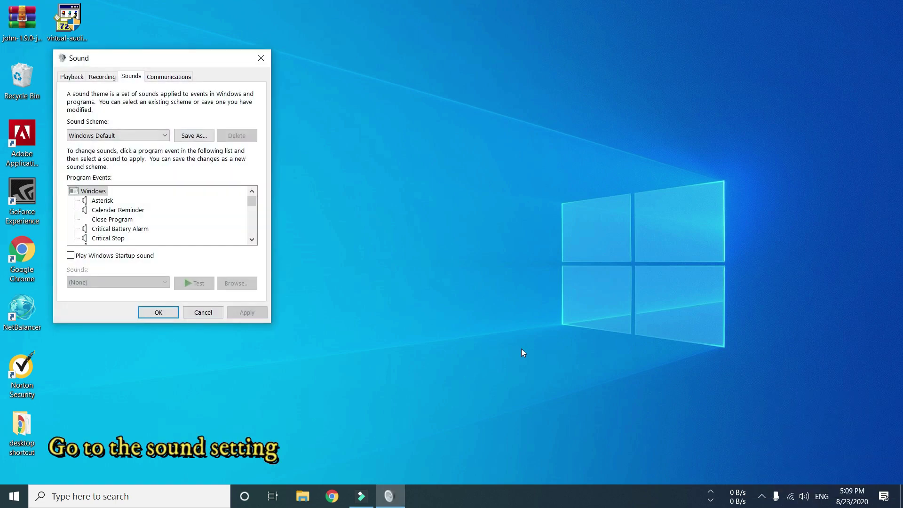
{"action": "left_click", "coordinate": [102, 77]}
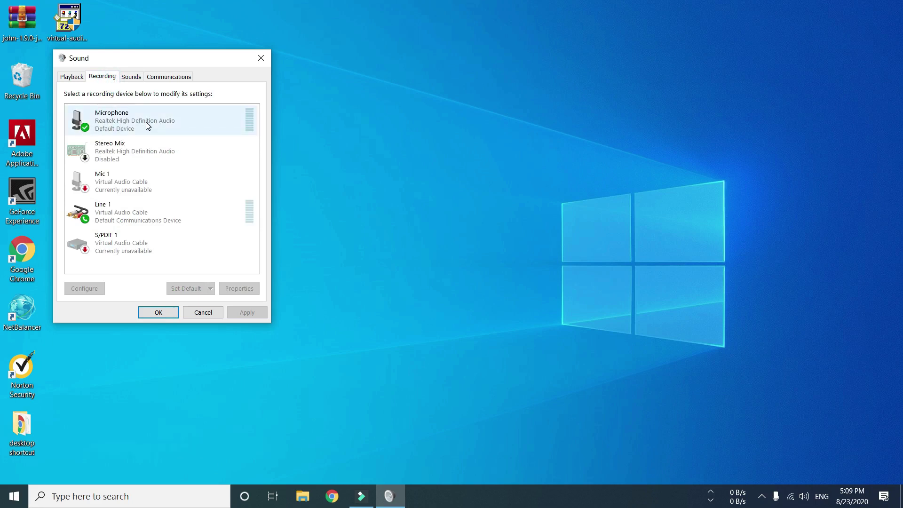
{"action": "left_click", "coordinate": [112, 214]}
{"action": "right_click", "coordinate": [130, 210]}
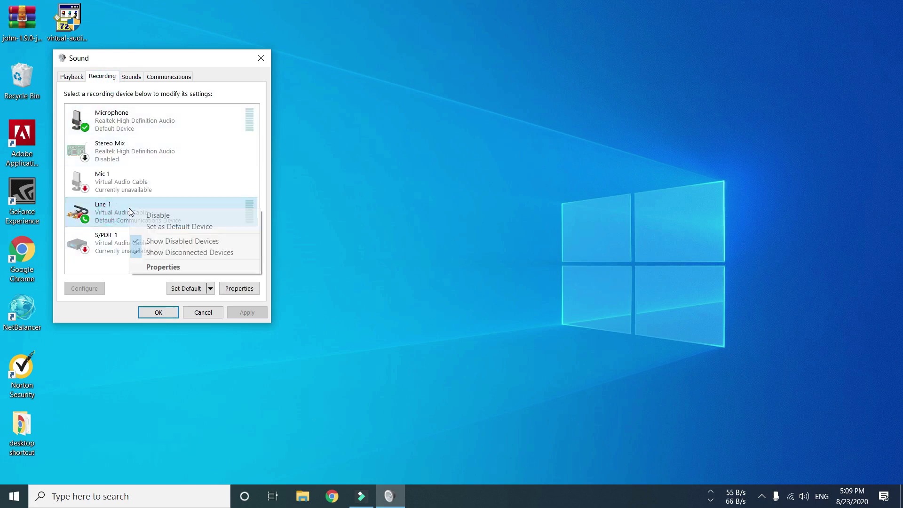
{"action": "left_click", "coordinate": [168, 227]}
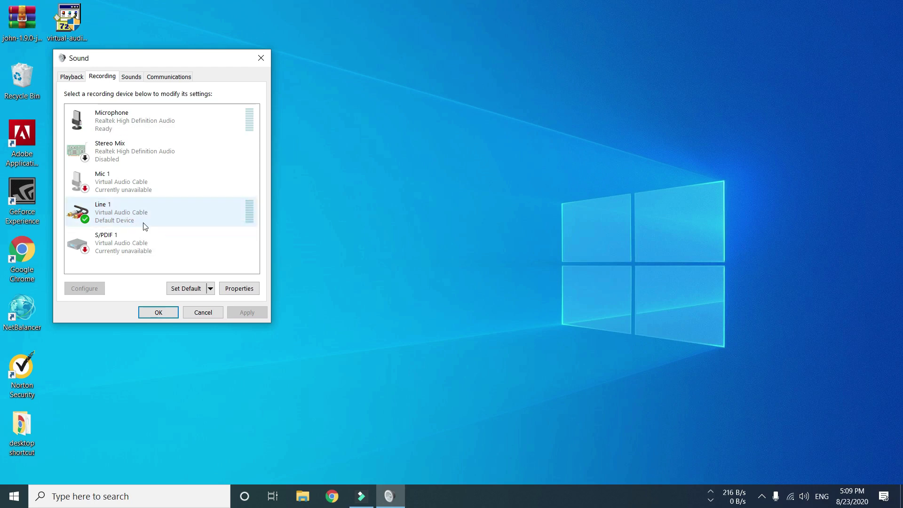
Step: Make the Virtual Audio Cable device Line 1 the default playback device and confirm the Sound settings
{"action": "left_click", "coordinate": [78, 75]}
{"action": "left_click", "coordinate": [127, 243]}
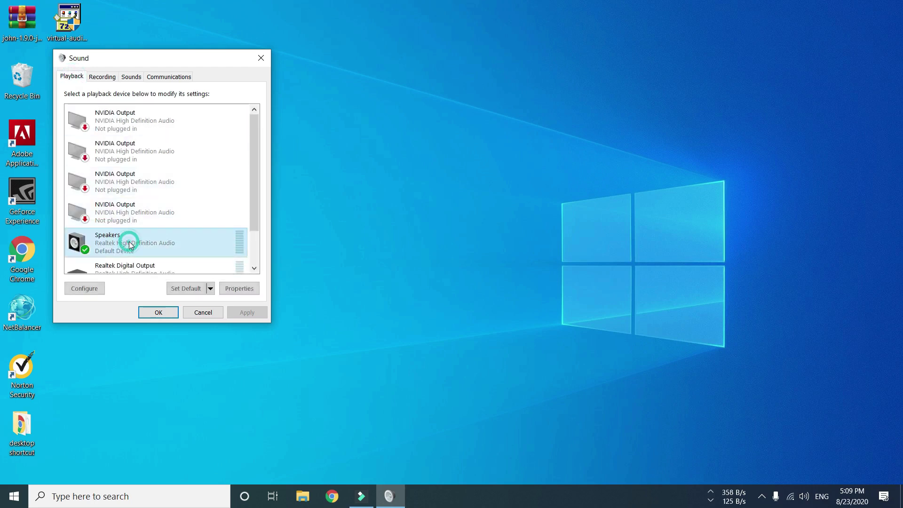
{"action": "scroll", "coordinate": [131, 244], "scroll_direction": "down", "scroll_amount": 3}
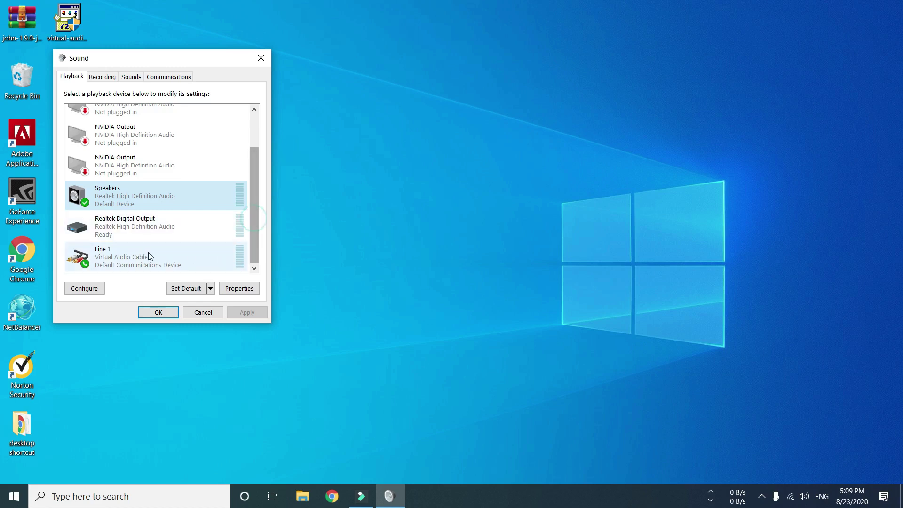
{"action": "right_click", "coordinate": [145, 256]}
{"action": "left_click", "coordinate": [179, 282]}
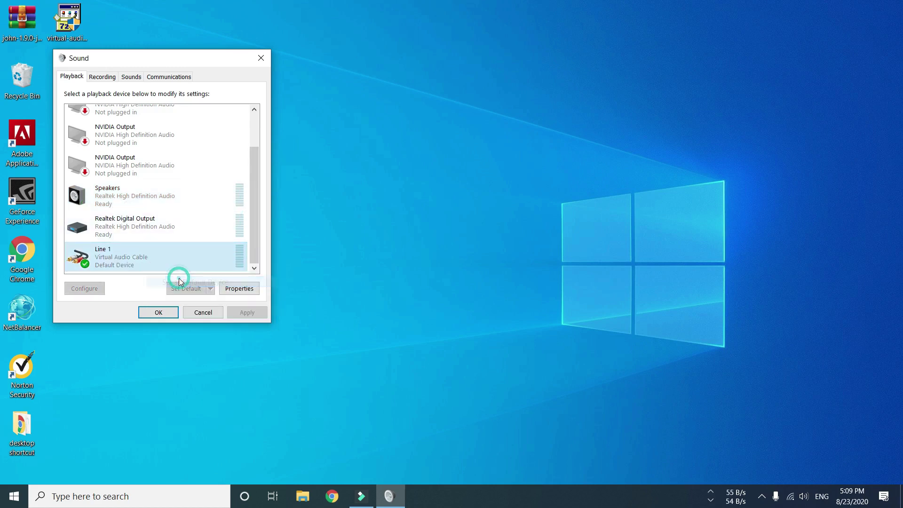
{"action": "left_click", "coordinate": [158, 313]}
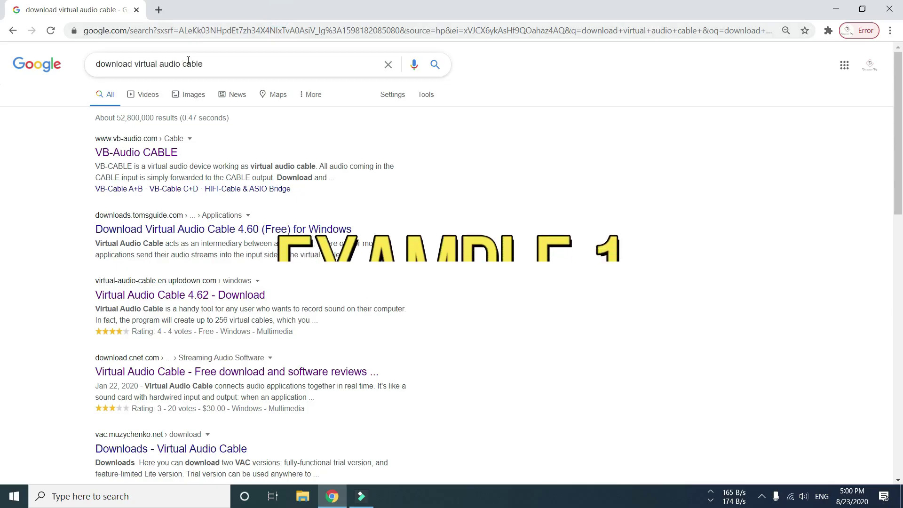
Step: Search Google in the browser for "google online translate" and open the Google Translate site with its source text box active
{"action": "left_click_drag", "start_coordinate": [204, 64], "coordinate": [136, 67]}
{"action": "key", "text": "ctrl+a"}
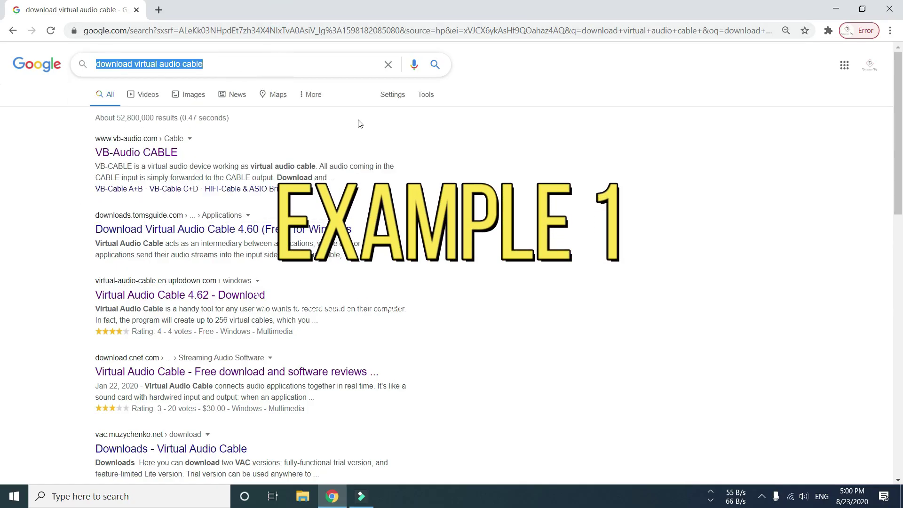
{"action": "key", "text": "BackSpace"}
{"action": "type", "text": "google"}
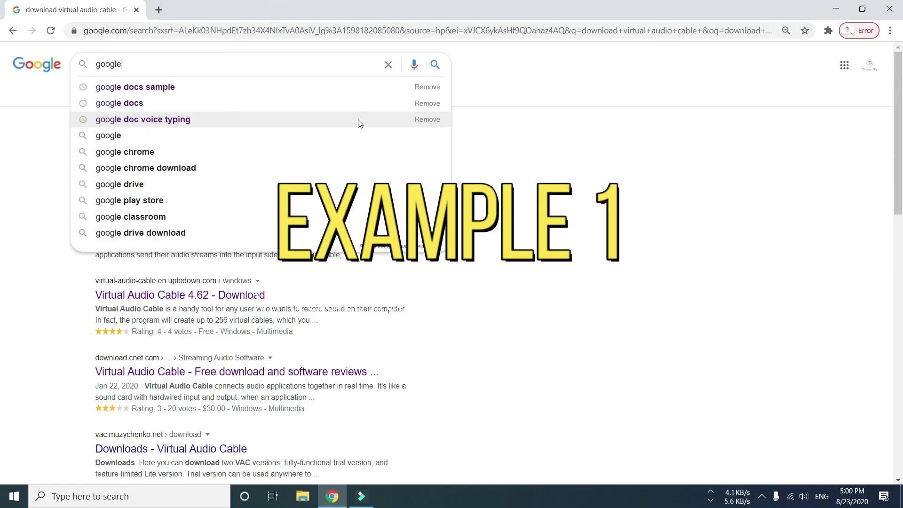
{"action": "type", "text": " online tras"}
{"action": "key", "text": "BackSpace"}
{"action": "type", "text": "nsla"}
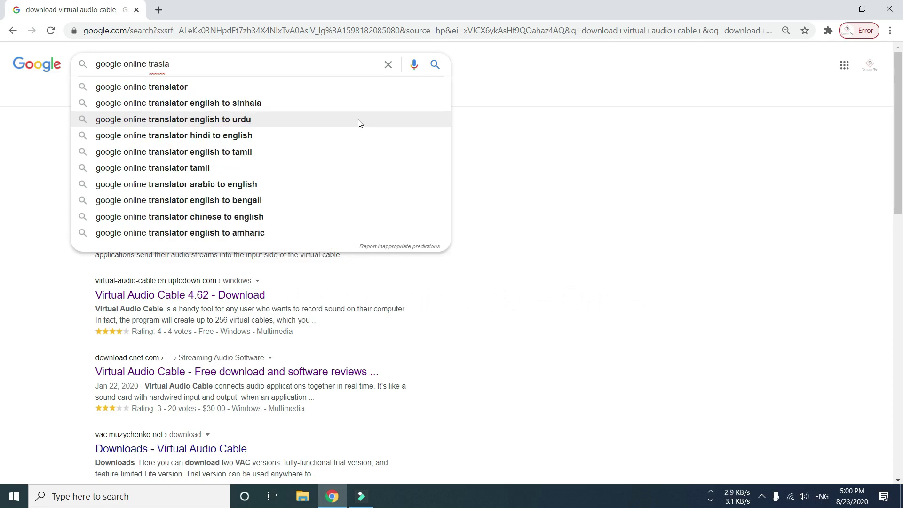
{"action": "key", "text": "Down"}
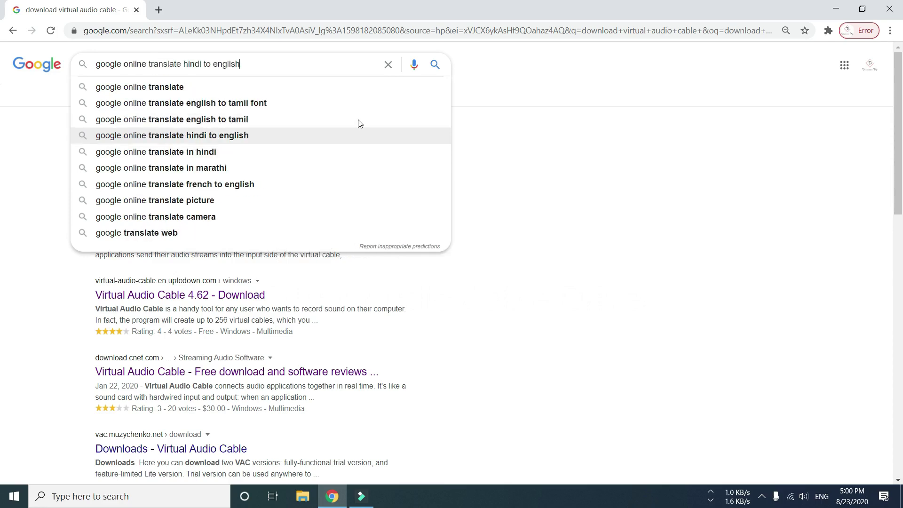
{"action": "key", "text": "BackSpace"}
{"action": "key", "text": "BackSpace"}
{"action": "key", "text": "BackSpace"}
{"action": "key", "text": "BackSpace"}
{"action": "key", "text": "BackSpace"}
{"action": "key", "text": "BackSpace"}
{"action": "key", "text": "BackSpace"}
{"action": "key", "text": "BackSpace"}
{"action": "key", "text": "BackSpace"}
{"action": "key", "text": "BackSpace"}
{"action": "key", "text": "BackSpace"}
{"action": "key", "text": "BackSpace"}
{"action": "key", "text": "BackSpace"}
{"action": "key", "text": "BackSpace"}
{"action": "key", "text": "BackSpace"}
{"action": "key", "text": "BackSpace"}
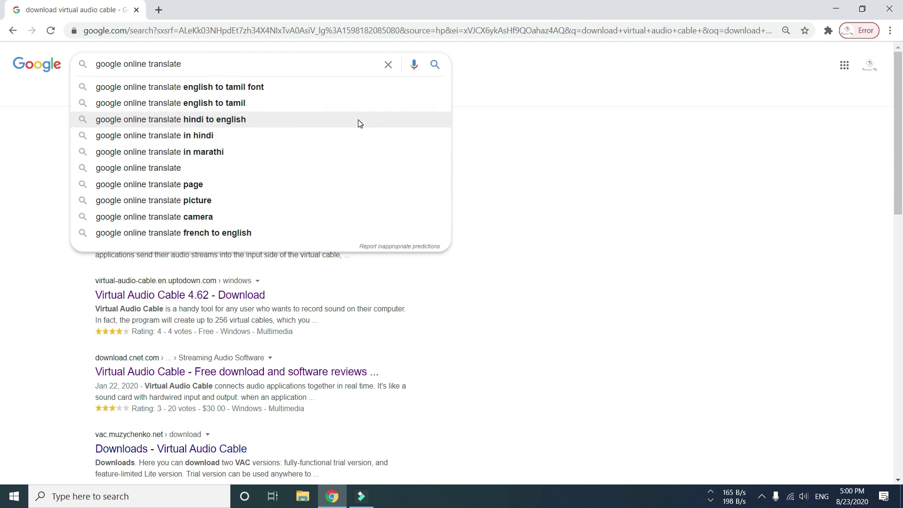
{"action": "key", "text": "Return"}
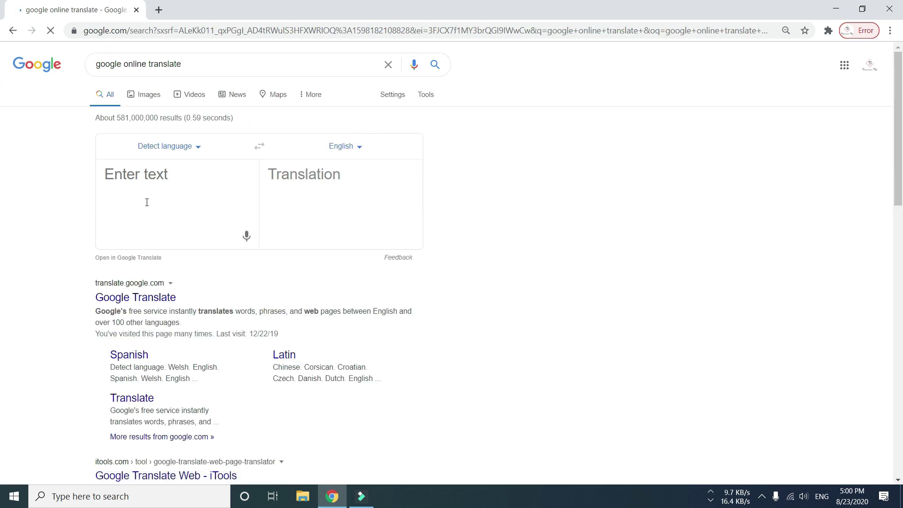
{"action": "left_click", "coordinate": [126, 302]}
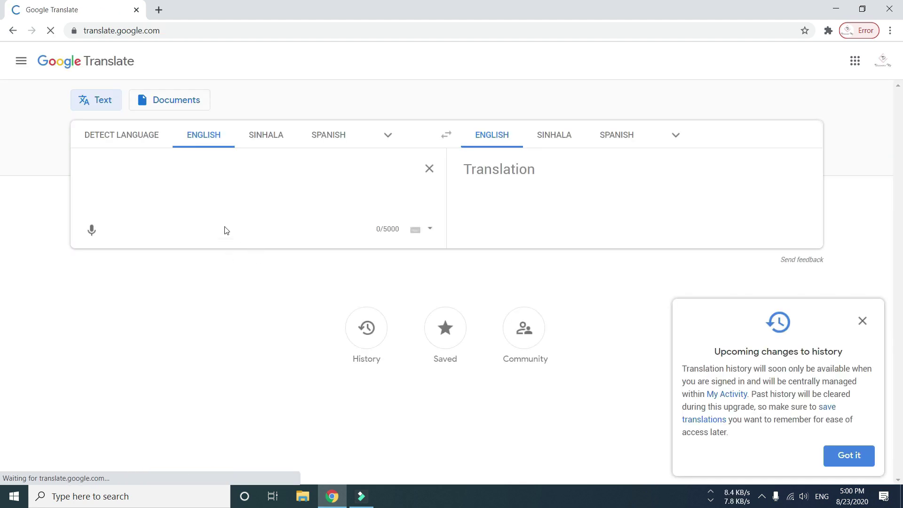
{"action": "left_click", "coordinate": [172, 184]}
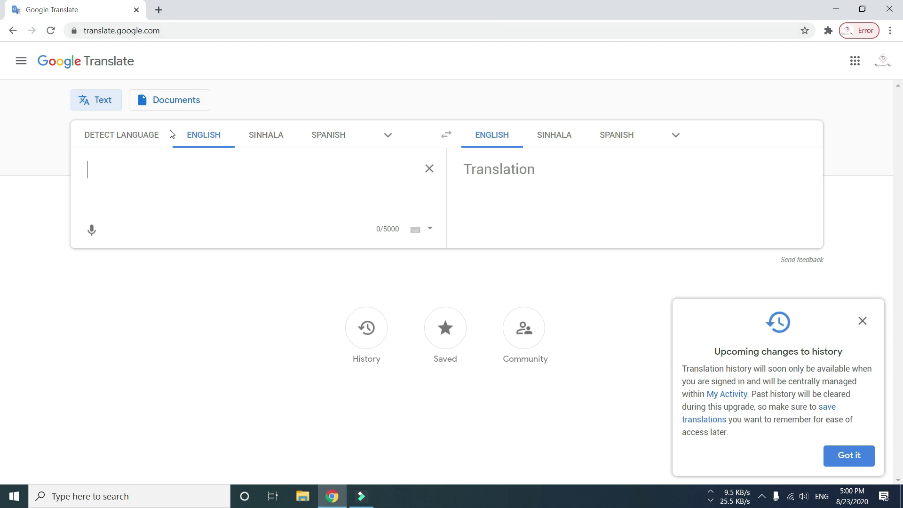
Step: Open youtube.com in a new browser tab
{"action": "left_click", "coordinate": [158, 9]}
{"action": "type", "text": "youtube.com"}
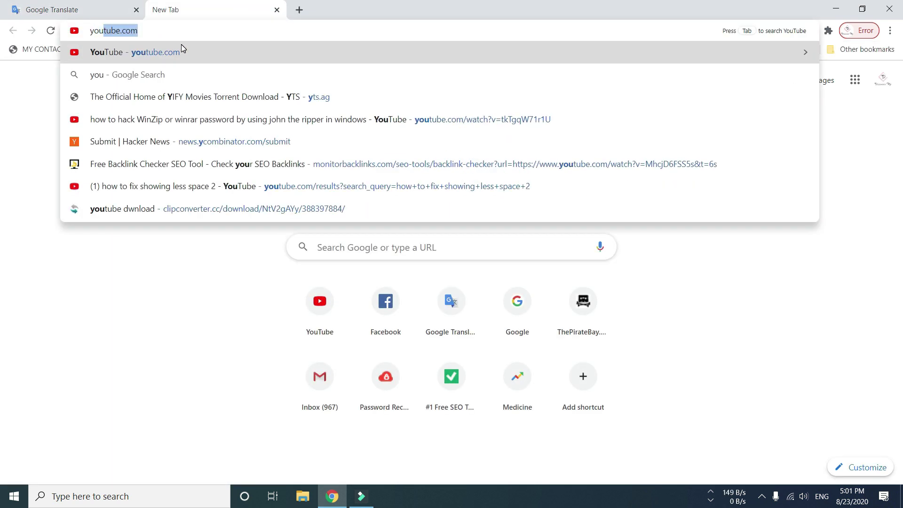
{"action": "key", "text": "Return"}
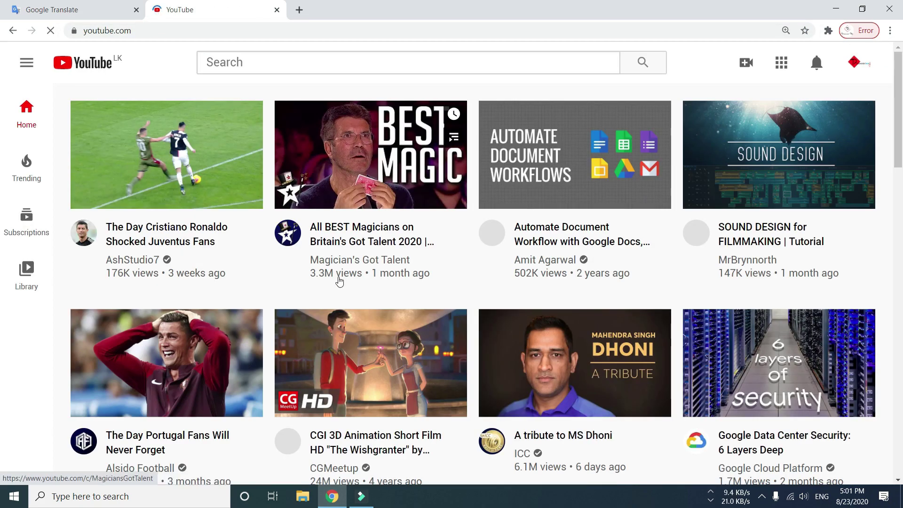
Step: Search YouTube for "ae lessons" and play the video "AFTER EFFECTS BASICS" from the results
{"action": "scroll", "coordinate": [339, 282], "scroll_direction": "down", "scroll_amount": 5}
{"action": "scroll", "coordinate": [339, 281], "scroll_direction": "up", "scroll_amount": 2}
{"action": "scroll", "coordinate": [340, 280], "scroll_direction": "up", "scroll_amount": 4}
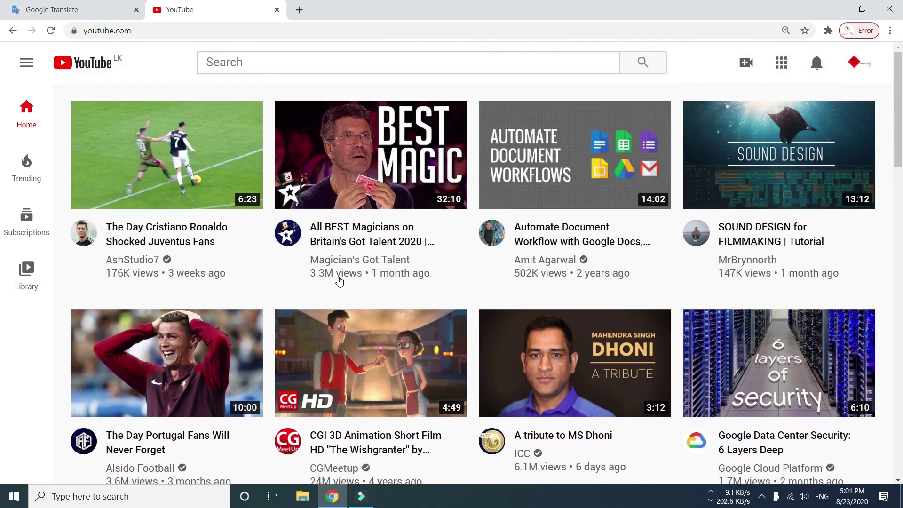
{"action": "left_click", "coordinate": [256, 64]}
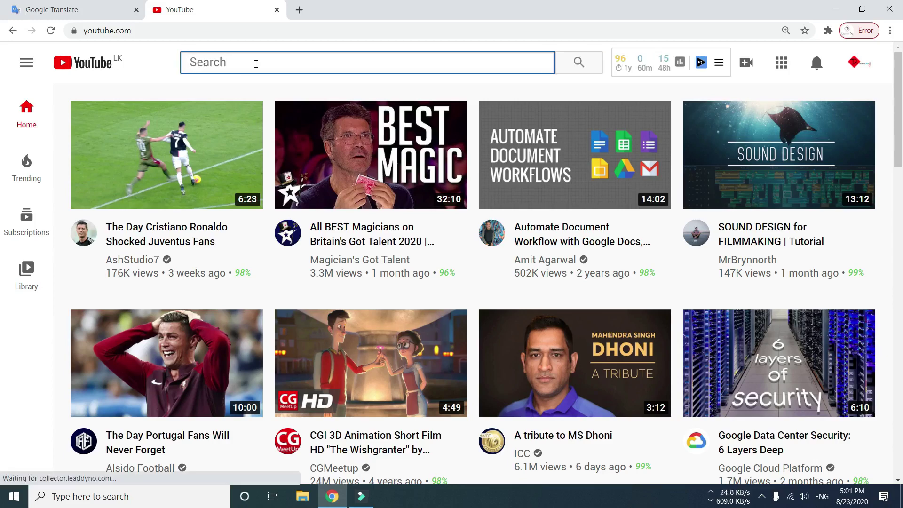
{"action": "type", "text": "ae"}
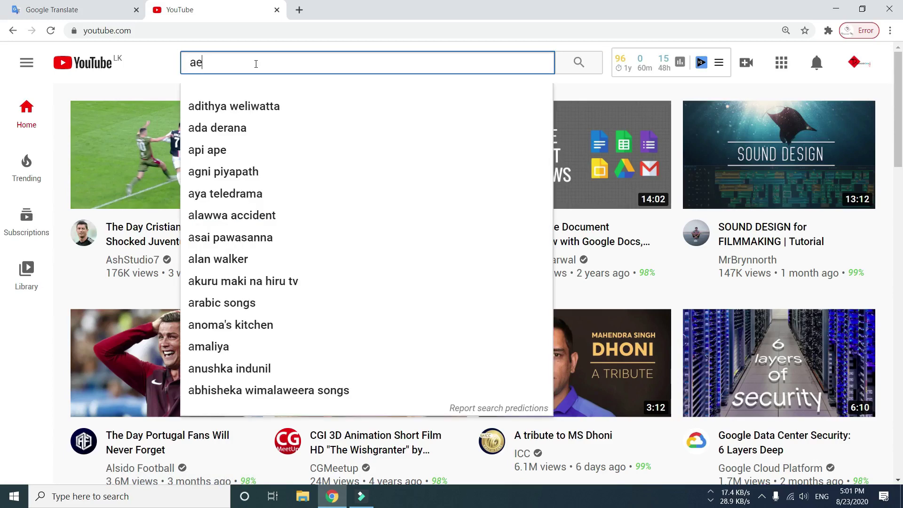
{"action": "type", "text": " lessons"}
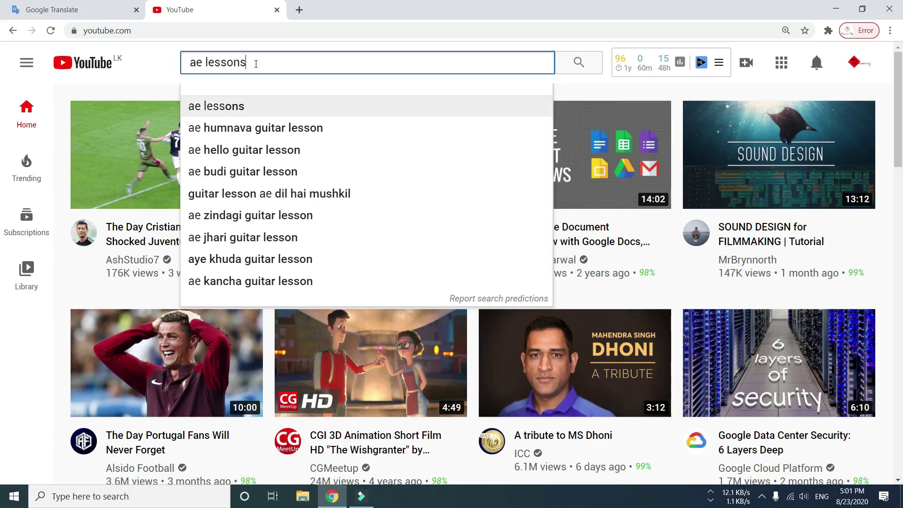
{"action": "key", "text": "Return"}
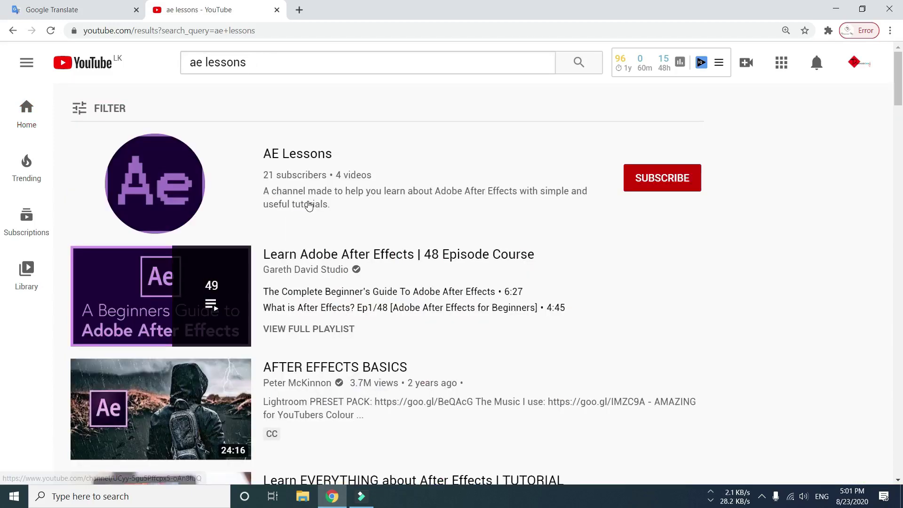
{"action": "scroll", "coordinate": [202, 283], "scroll_direction": "down", "scroll_amount": 3}
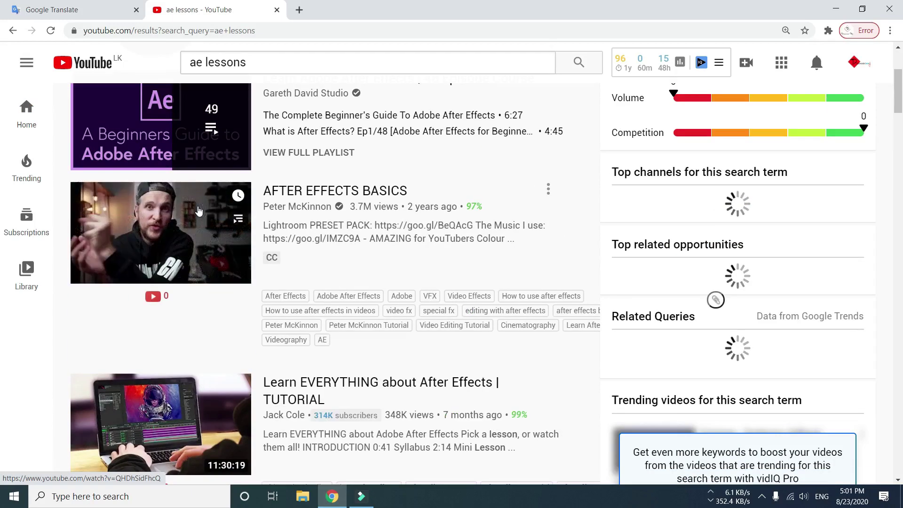
{"action": "left_click", "coordinate": [197, 210]}
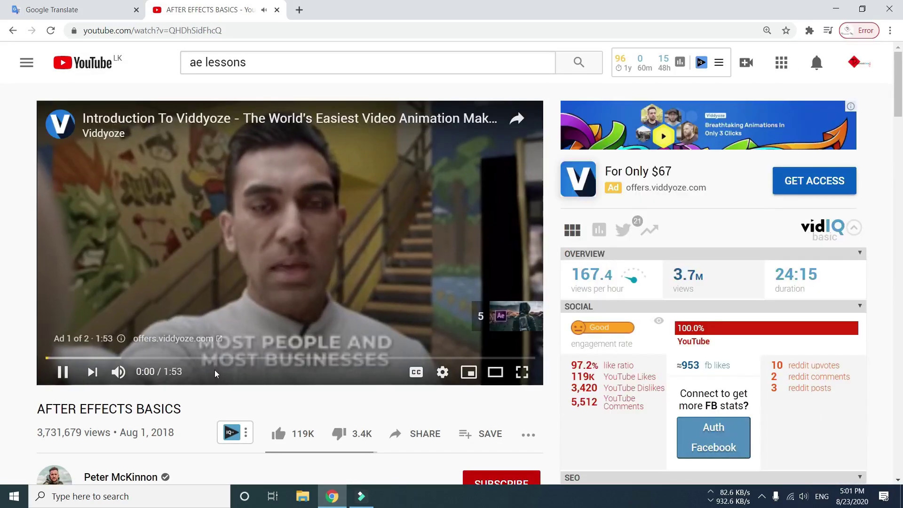
Step: Start voice input in Google Translate with English as the source language while the "AFTER EFFECTS BASICS" video plays
{"action": "left_click", "coordinate": [92, 8]}
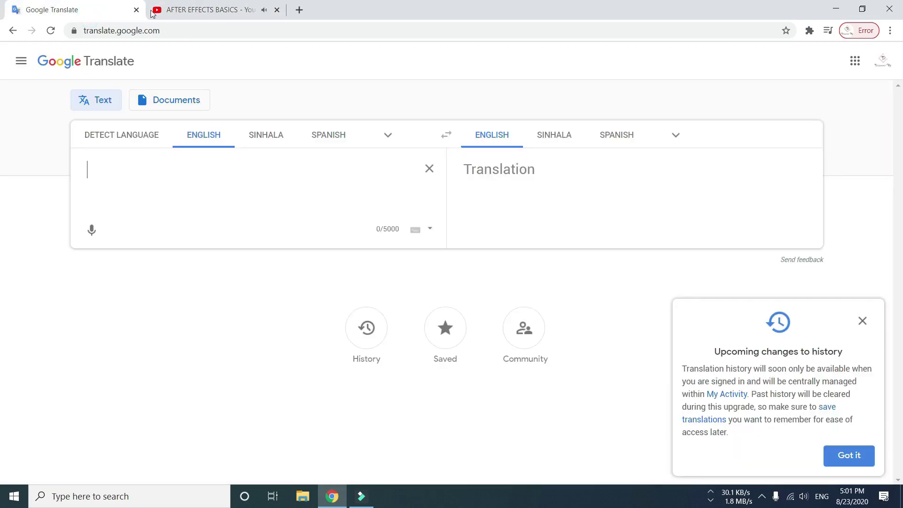
{"action": "left_click", "coordinate": [221, 9]}
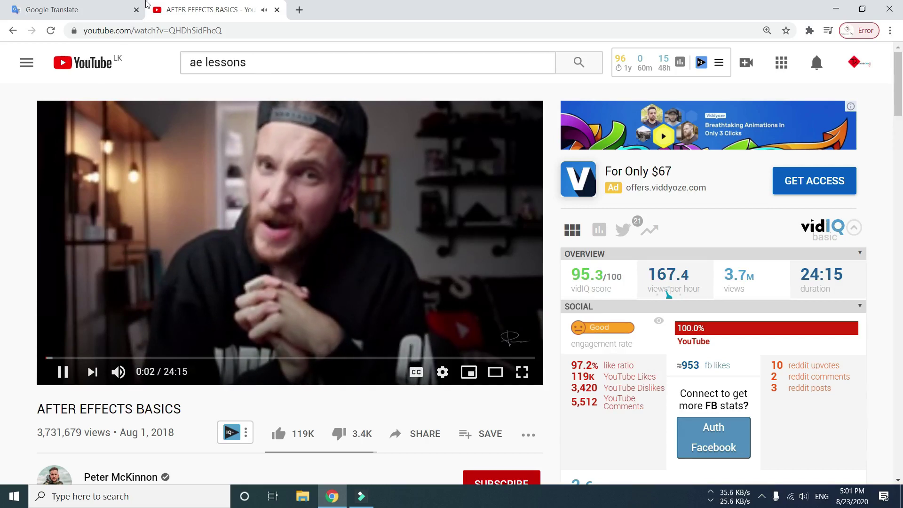
{"action": "left_click", "coordinate": [75, 11]}
{"action": "left_click", "coordinate": [93, 230]}
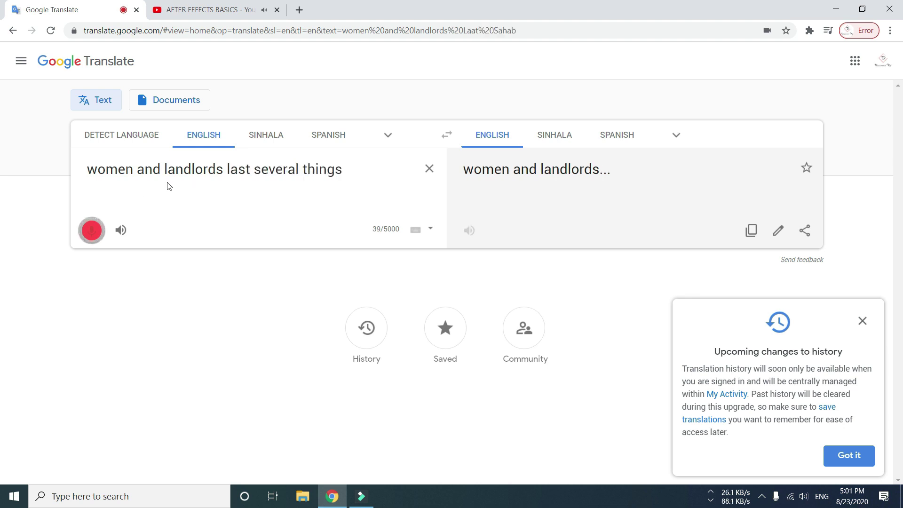
{"action": "left_click", "coordinate": [196, 7]}
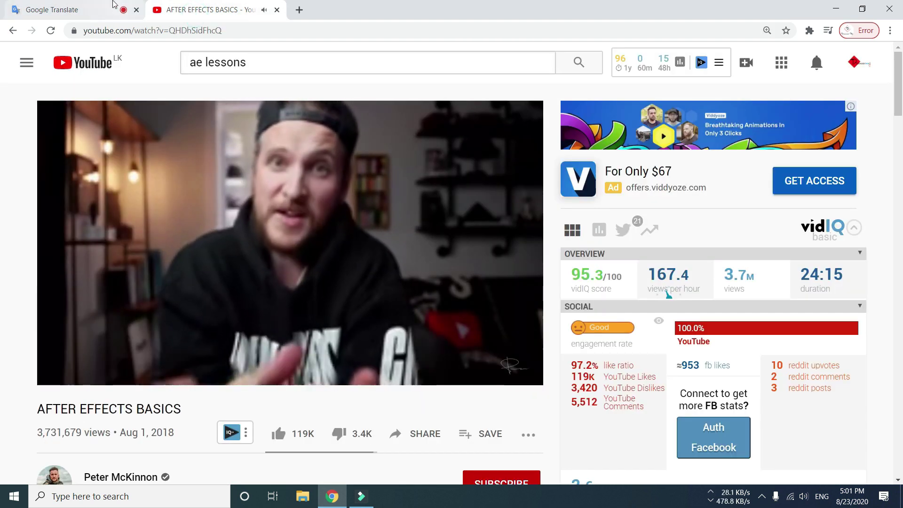
{"action": "left_click", "coordinate": [89, 10]}
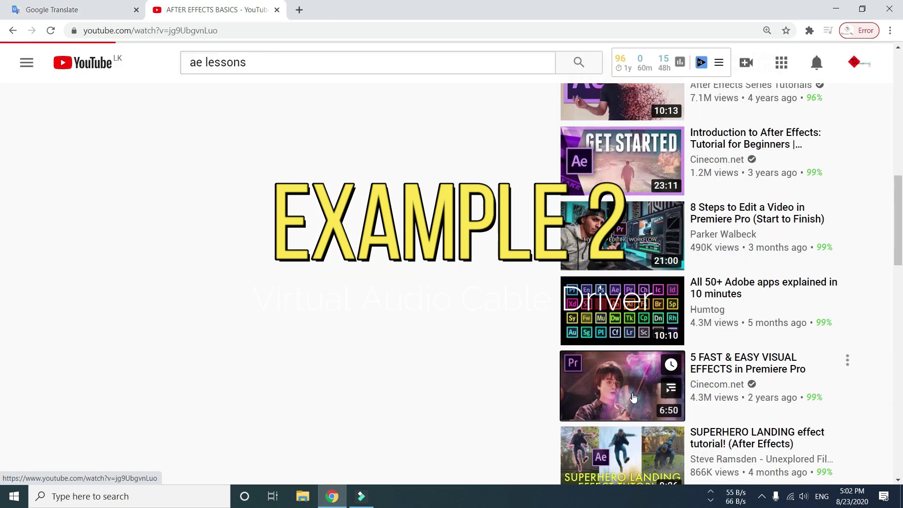
Step: Play "5 FAST & EASY VISUAL EFFECTS in Premiere Pro" from about 0:11 and capture its speech with Google Translate voice input
{"action": "left_click", "coordinate": [92, 293]}
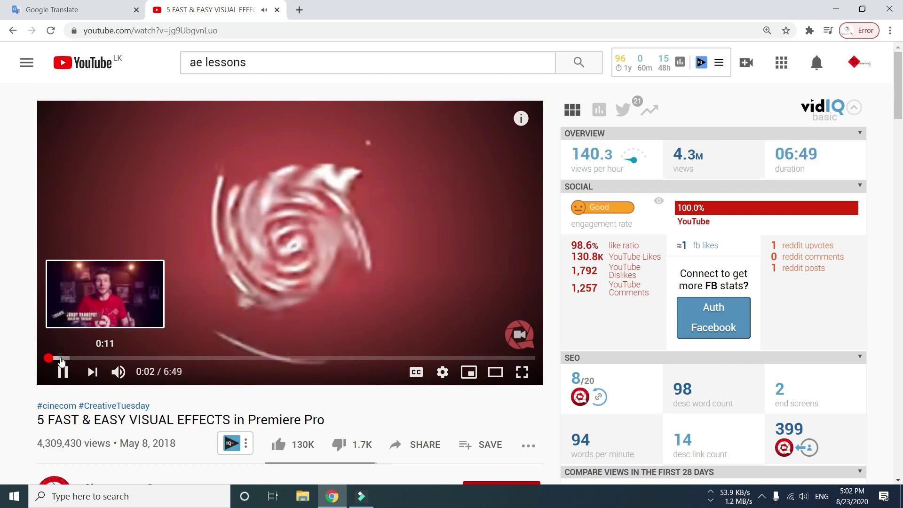
{"action": "left_click", "coordinate": [62, 358]}
{"action": "left_click", "coordinate": [189, 274]}
{"action": "left_click", "coordinate": [87, 10]}
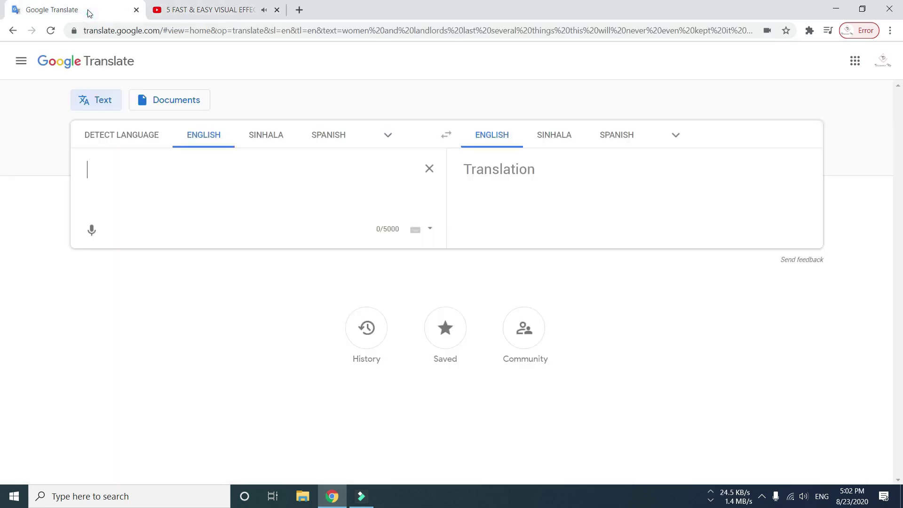
{"action": "left_click", "coordinate": [207, 10]}
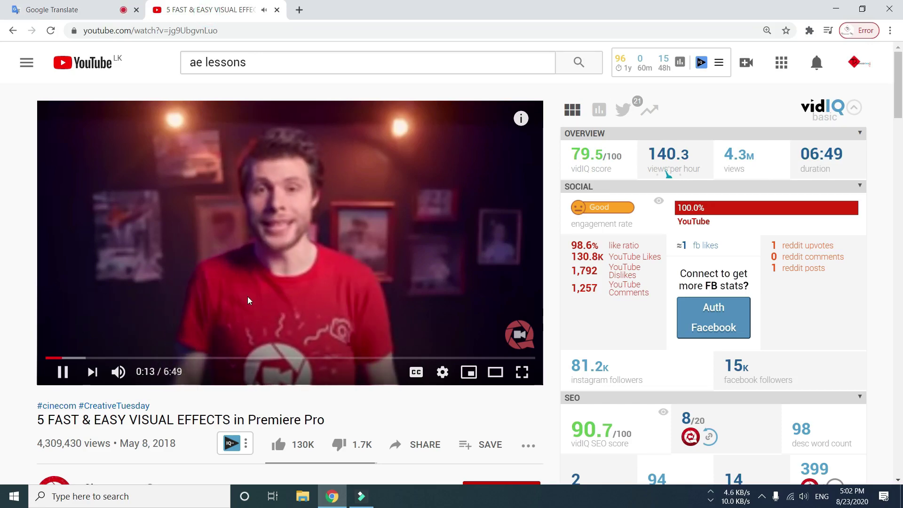
{"action": "left_click", "coordinate": [93, 16]}
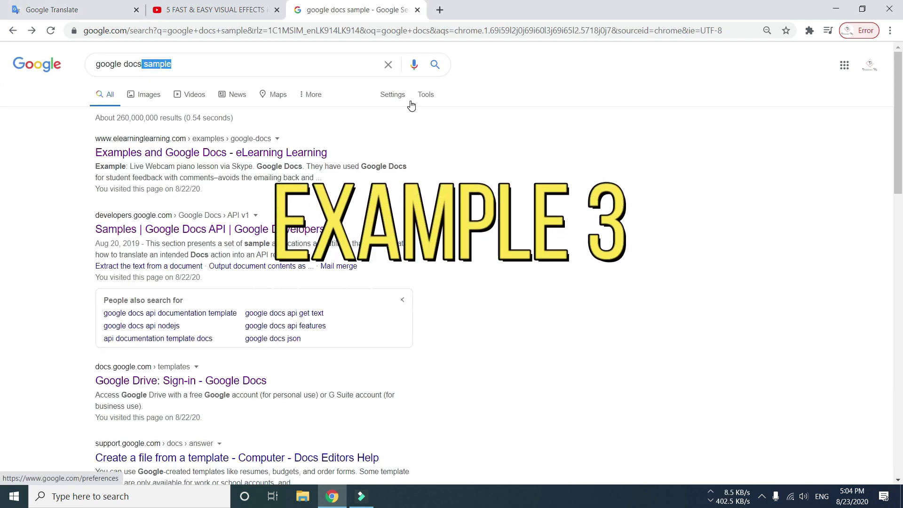
Step: Search Google for "google docs new page" and open the Google Docs site from the results
{"action": "type", "text": "new"}
{"action": "key", "text": "Up"}
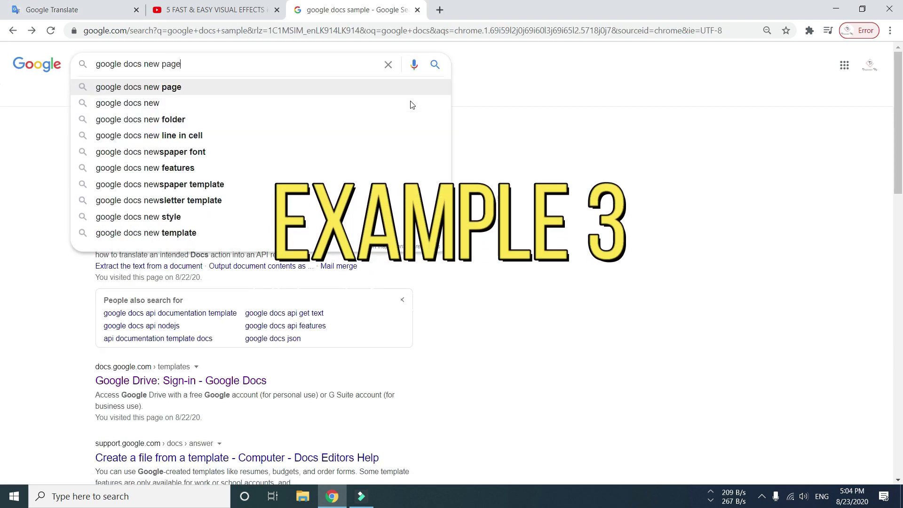
{"action": "key", "text": "Return"}
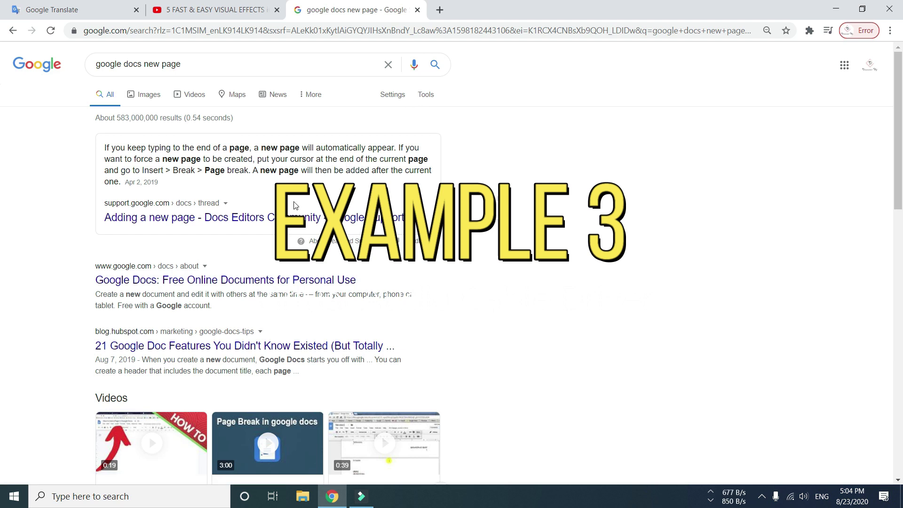
{"action": "left_click", "coordinate": [226, 278]}
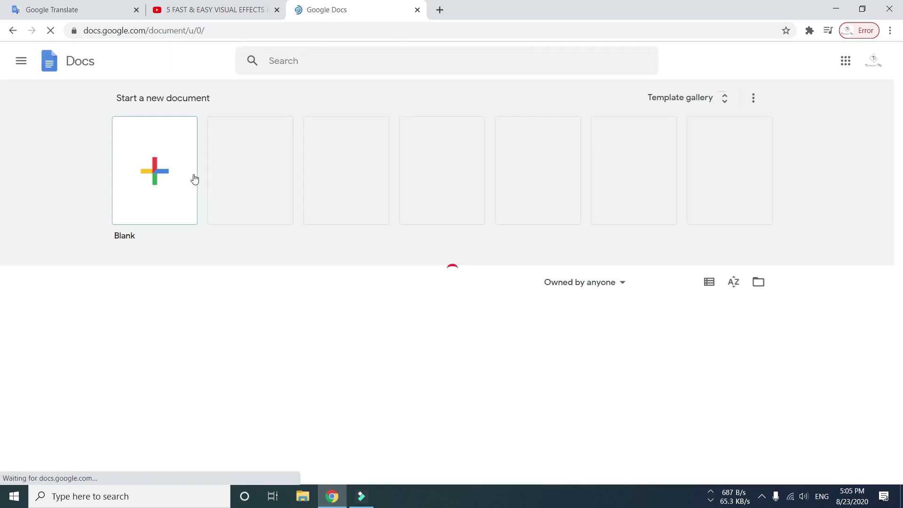
Step: Create a blank Google Docs document and open the Voice typing tool in it
{"action": "left_click", "coordinate": [165, 170]}
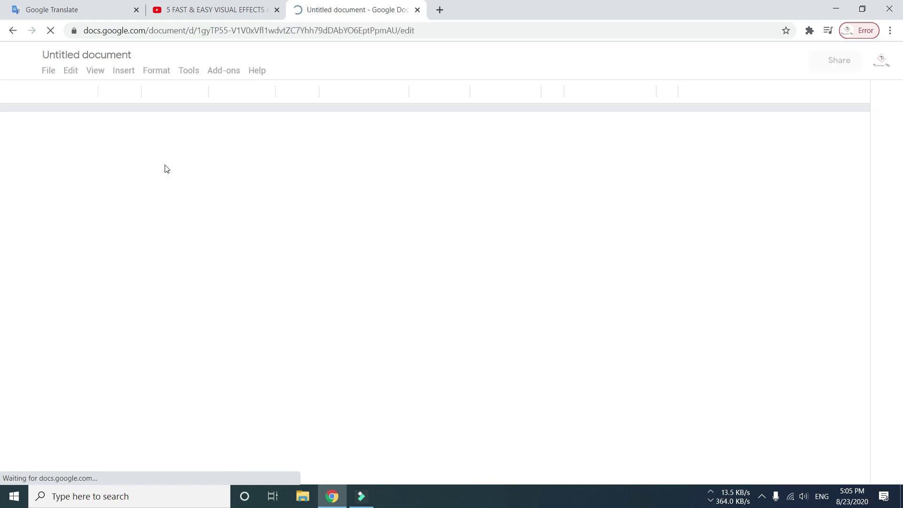
{"action": "left_click", "coordinate": [258, 190]}
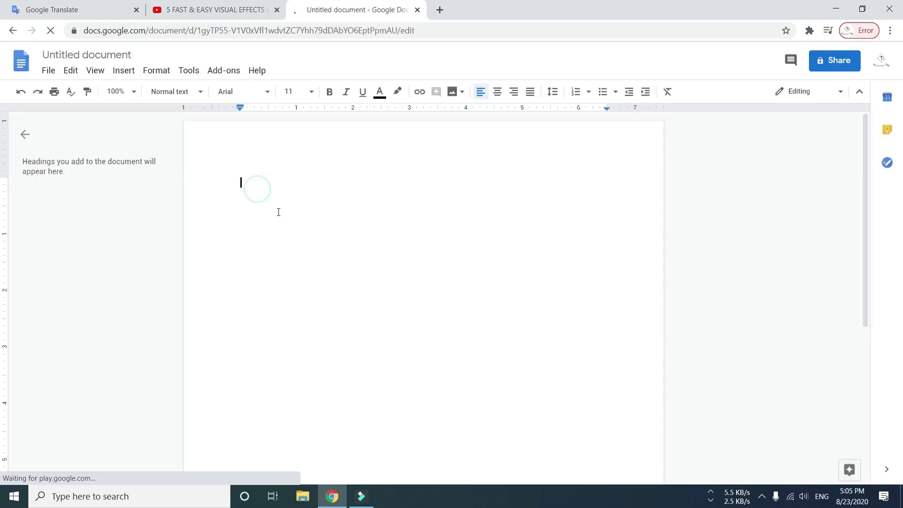
{"action": "left_click", "coordinate": [127, 73]}
{"action": "mouse_move", "coordinate": [185, 73]}
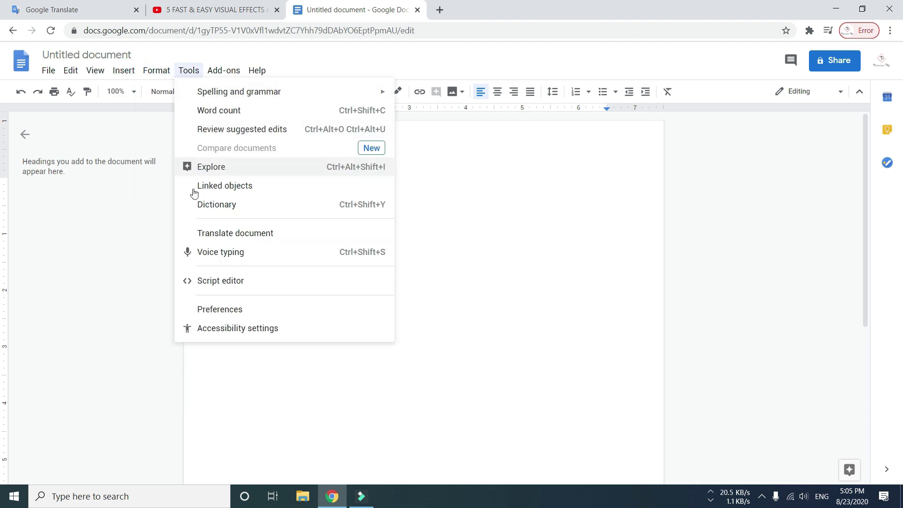
{"action": "left_click", "coordinate": [219, 254]}
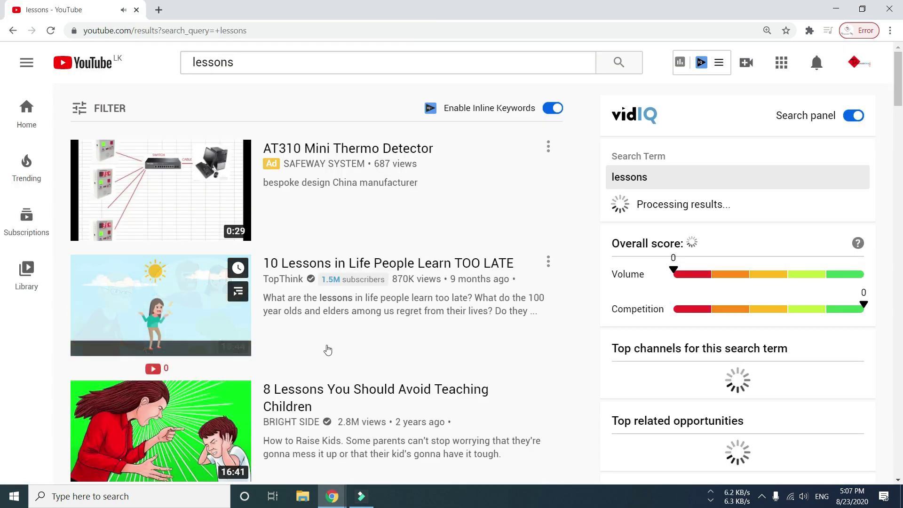
Step: Open the "Russian lessons – Lesson 1" video from the YouTube results for "lessons" in a new tab and skip its ad
{"action": "scroll", "coordinate": [186, 339], "scroll_direction": "down", "scroll_amount": 1}
{"action": "scroll", "coordinate": [187, 340], "scroll_direction": "down", "scroll_amount": 10}
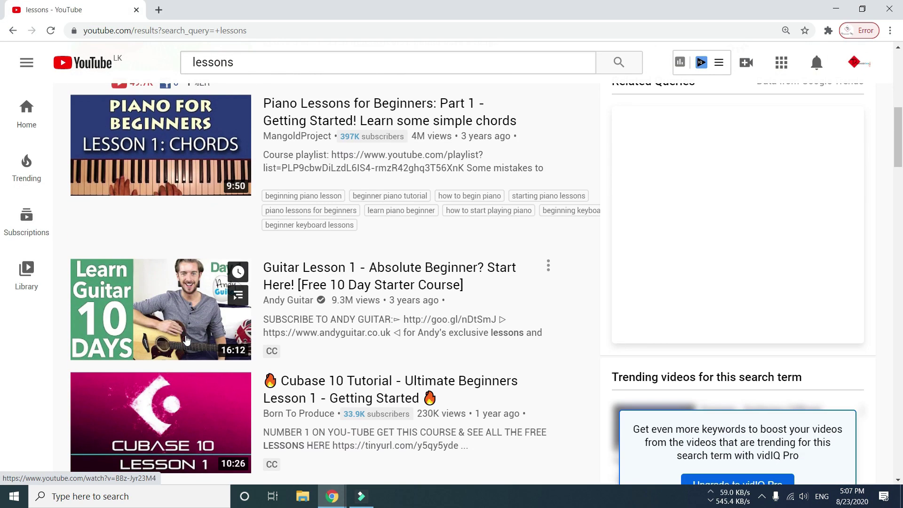
{"action": "scroll", "coordinate": [187, 340], "scroll_direction": "down", "scroll_amount": 3}
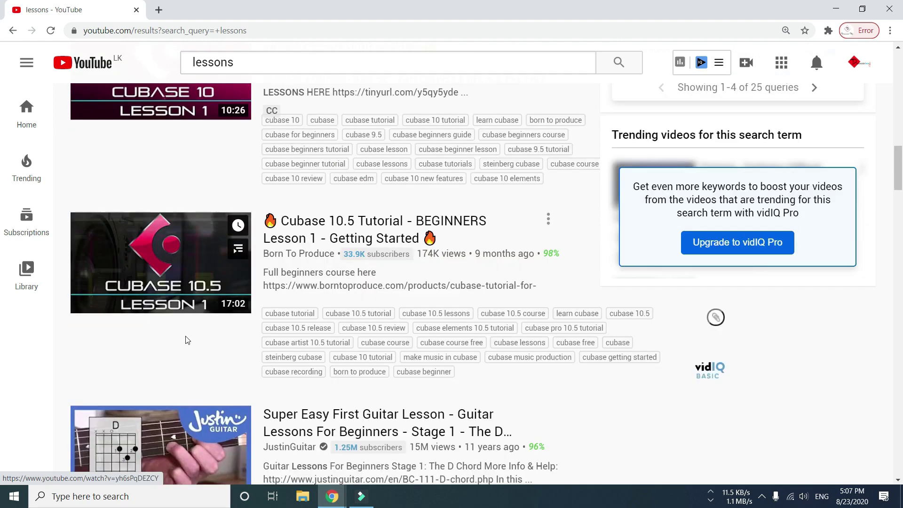
{"action": "scroll", "coordinate": [185, 336], "scroll_direction": "down", "scroll_amount": 5}
{"action": "mouse_move", "coordinate": [186, 336]}
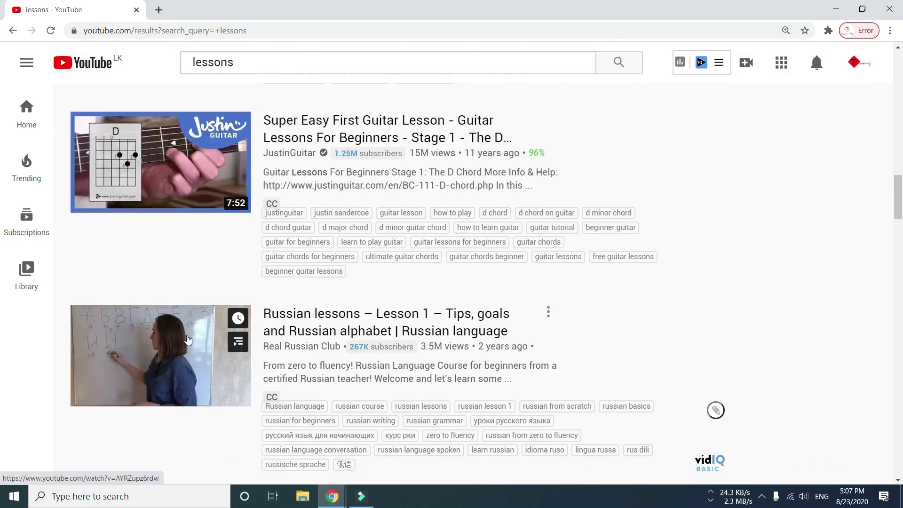
{"action": "right_click", "coordinate": [175, 326]}
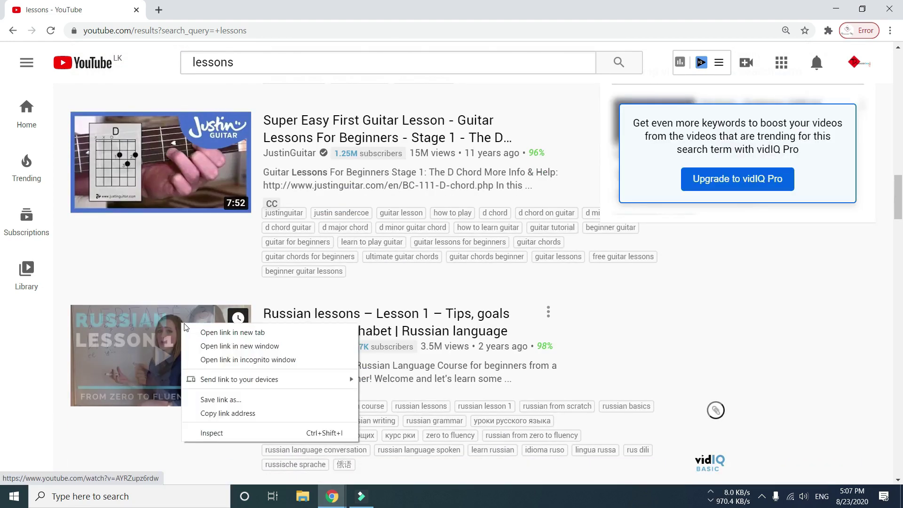
{"action": "left_click", "coordinate": [203, 329]}
{"action": "left_click", "coordinate": [201, 12]}
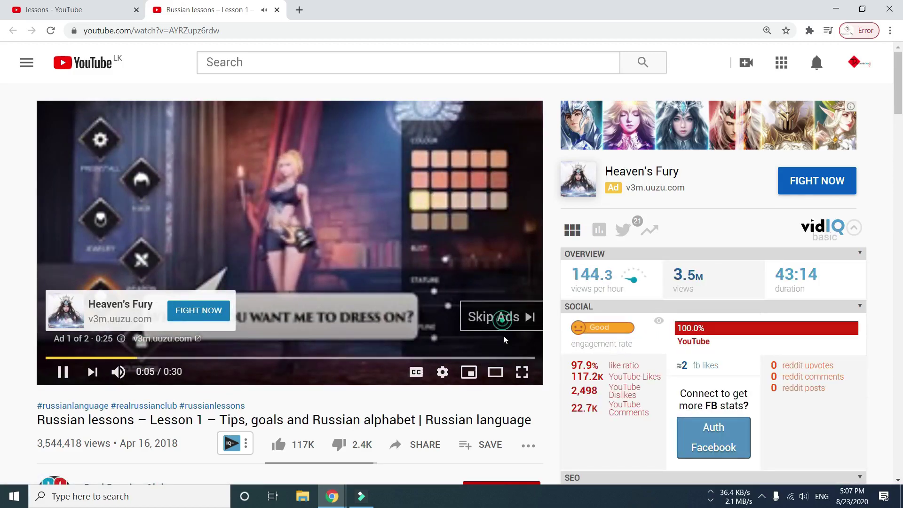
{"action": "left_click", "coordinate": [501, 320]}
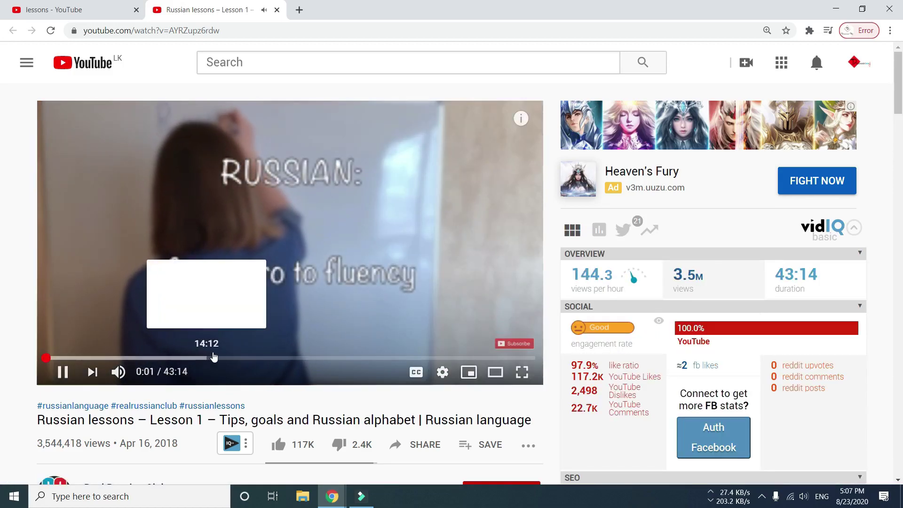
Step: Restore the YouTube window to a smaller size beside the Google Docs document and transcribe the video's speech with English (US) voice typing
{"action": "double_click", "coordinate": [469, 12]}
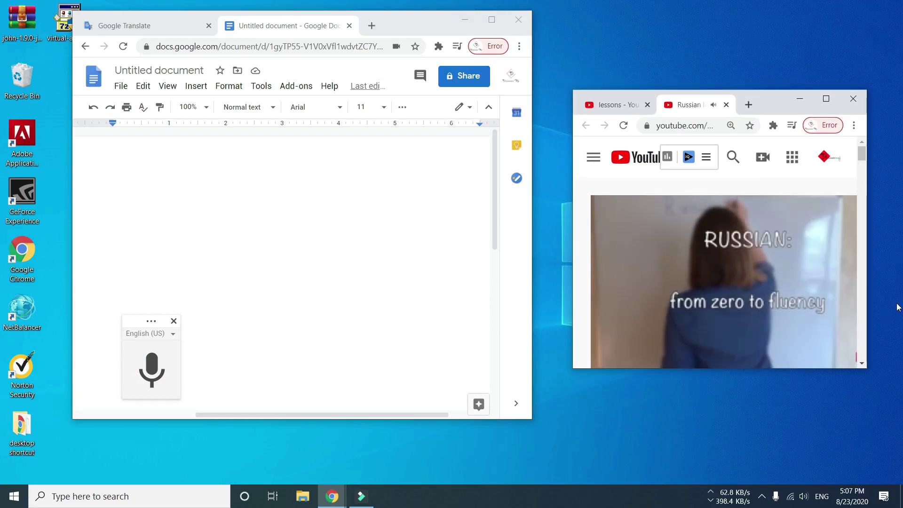
{"action": "left_click", "coordinate": [157, 371]}
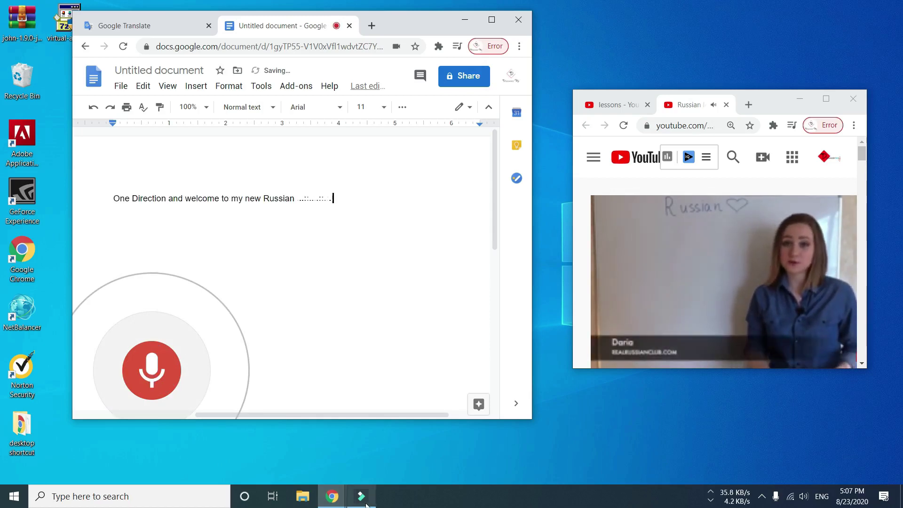
{"action": "mouse_move", "coordinate": [366, 503]}
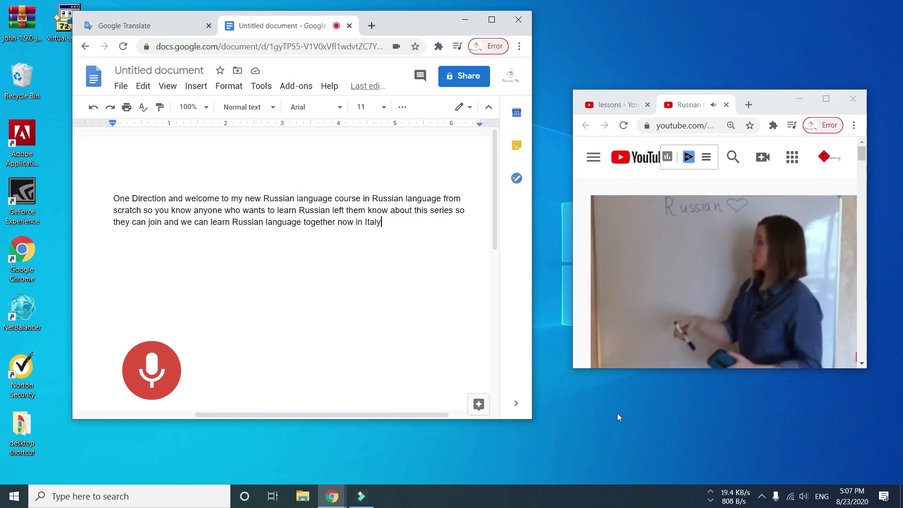
{"action": "left_click", "coordinate": [414, 244]}
{"action": "left_click", "coordinate": [342, 253]}
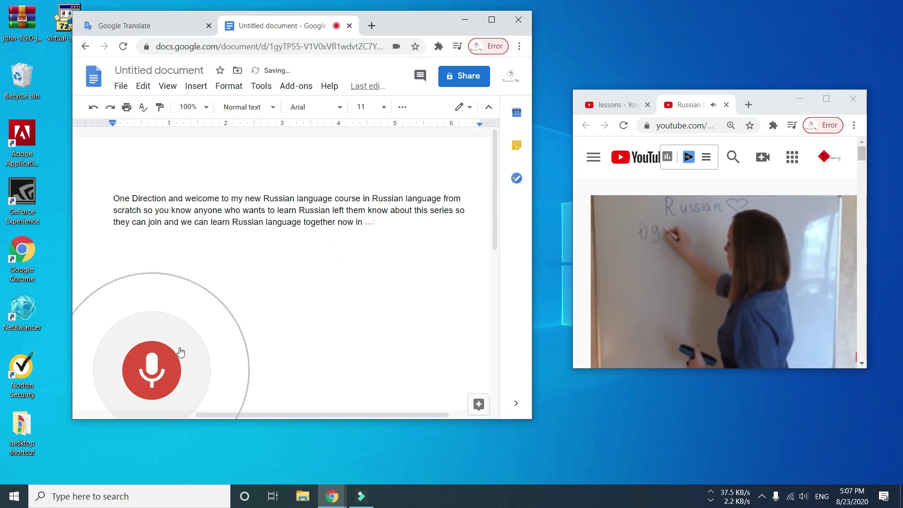